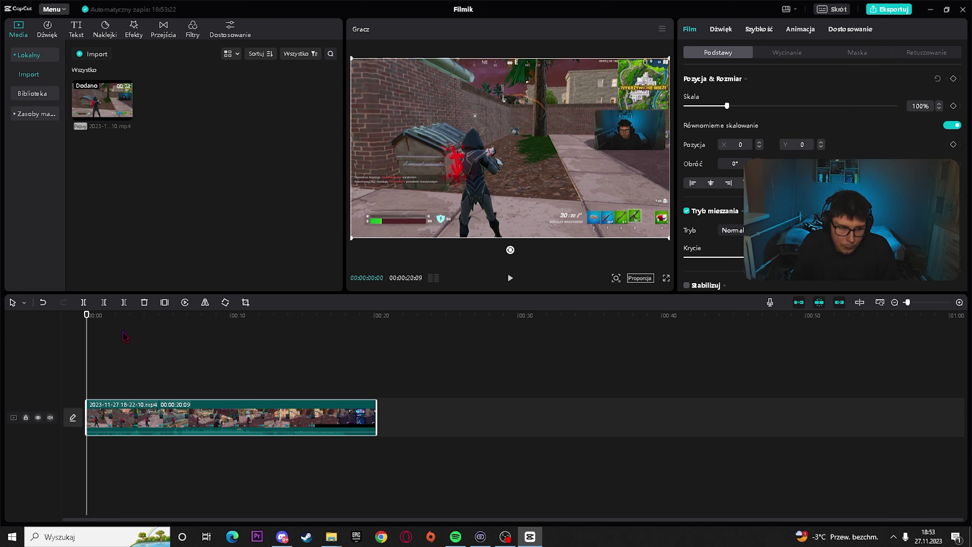
Step: Trim the beginning of the gameplay clip up to the 00:00:06:31 mark
left_click(173, 317)
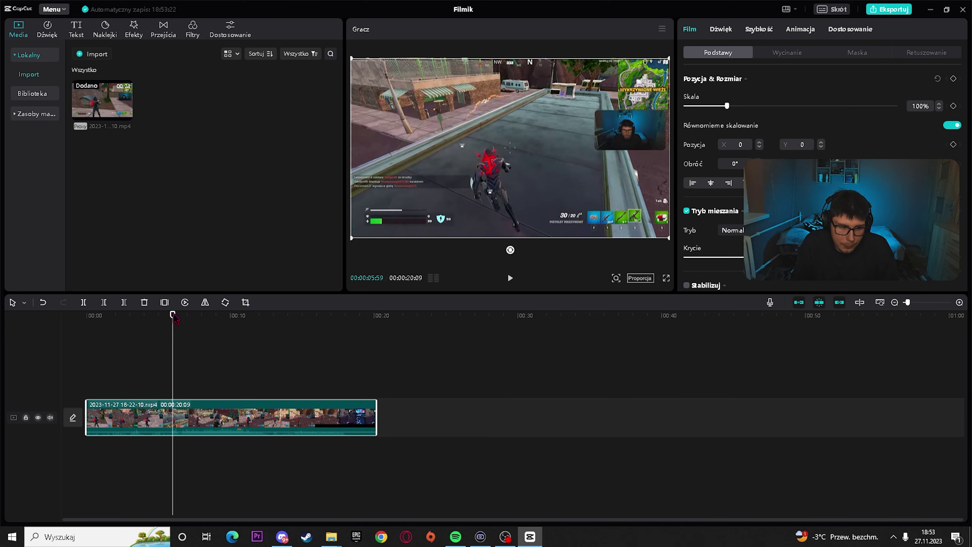
left_click(180, 316)
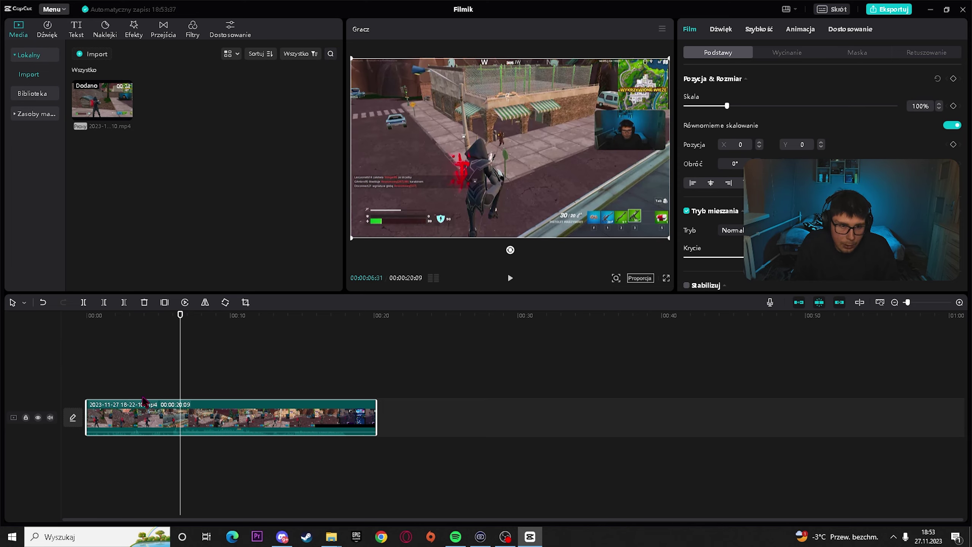
left_click_drag(88, 421, 180, 423)
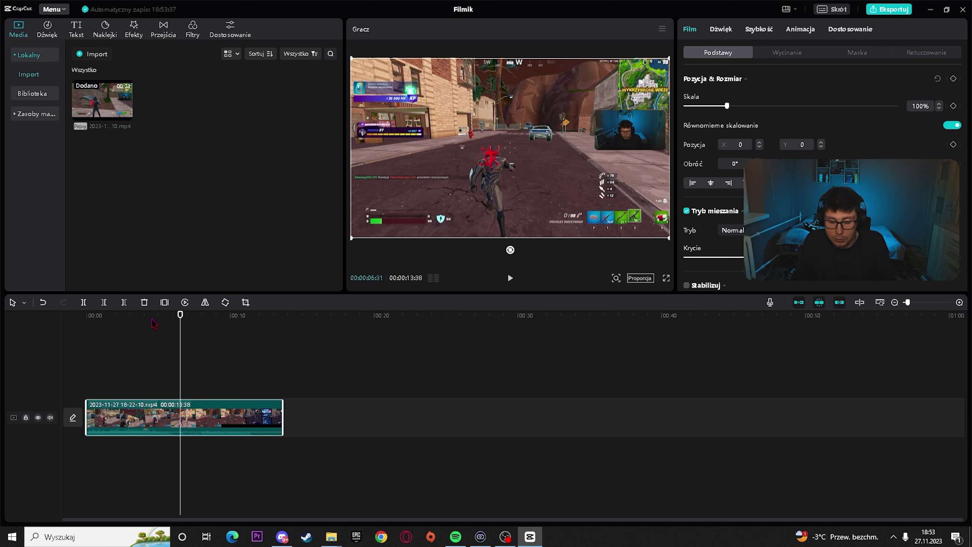
Step: Duplicate the clip at 00:00:02:55 and trim both copies so the footage becomes two adjoining clips divided at that mark
left_click_drag(87, 320, 129, 320)
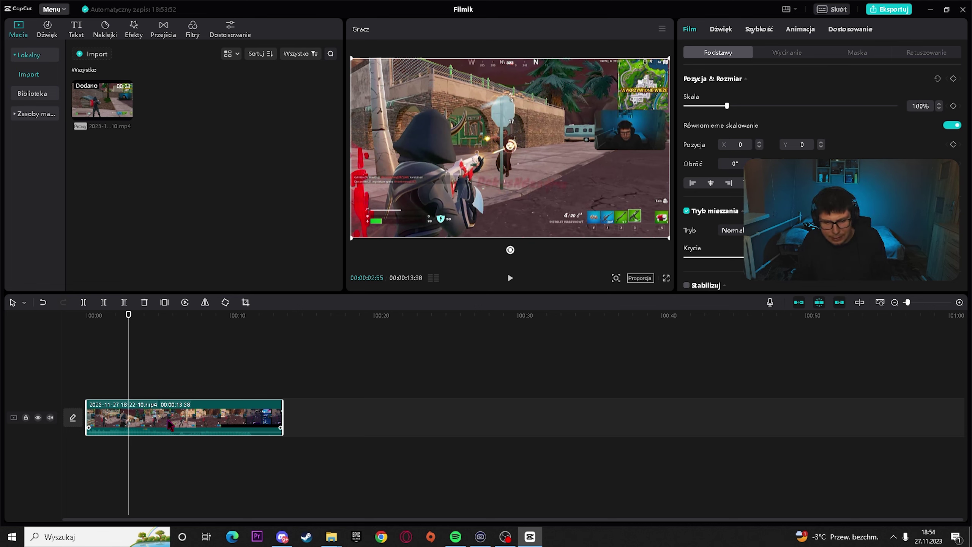
key("ctrl+c")
key("ctrl+v")
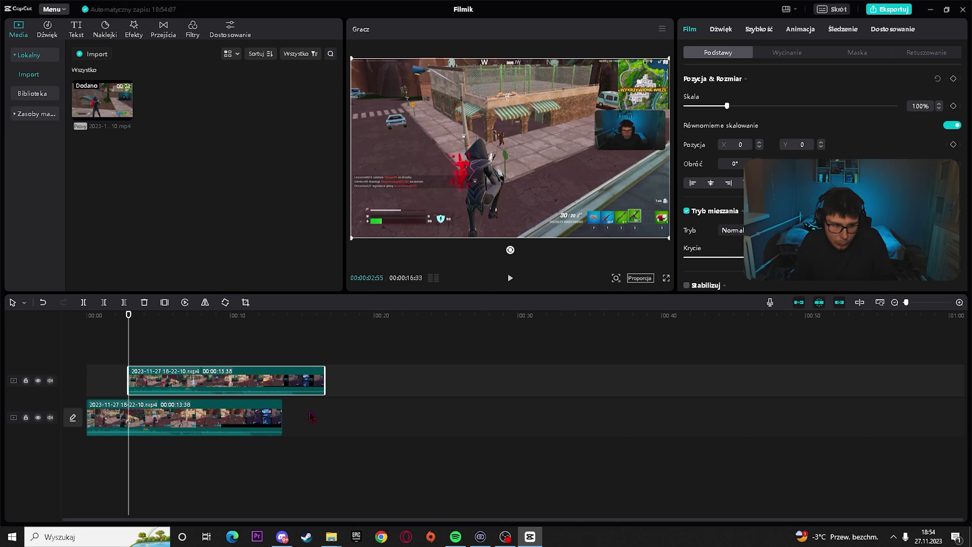
left_click_drag(167, 394, 128, 380)
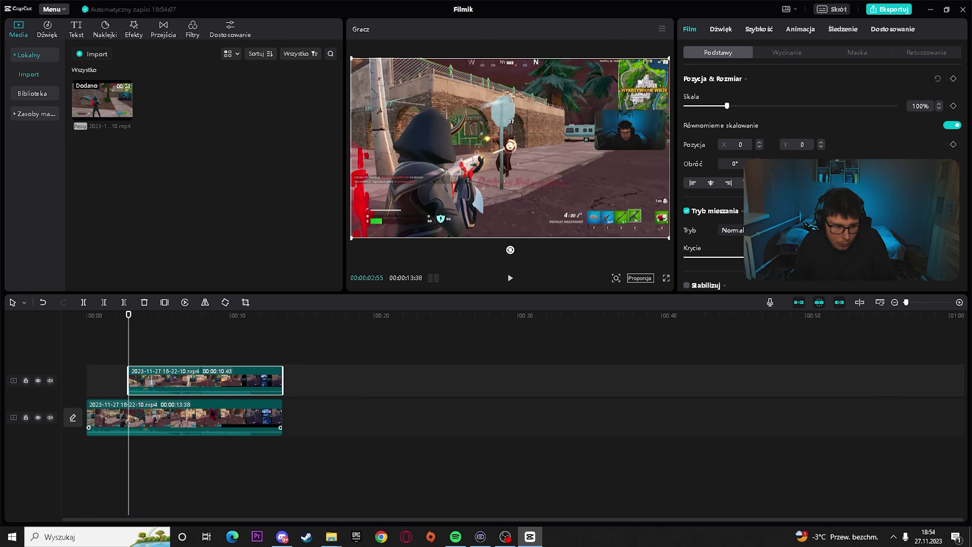
left_click_drag(283, 412, 161, 426)
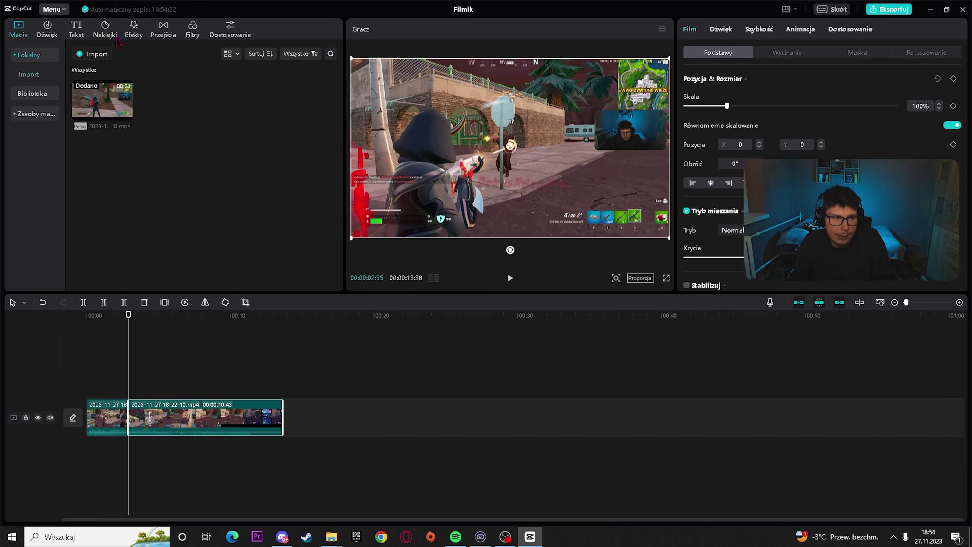
Step: Browse the sticker library from the Popularne stickers through Emotikon down to the Ilustracja category
left_click(104, 32)
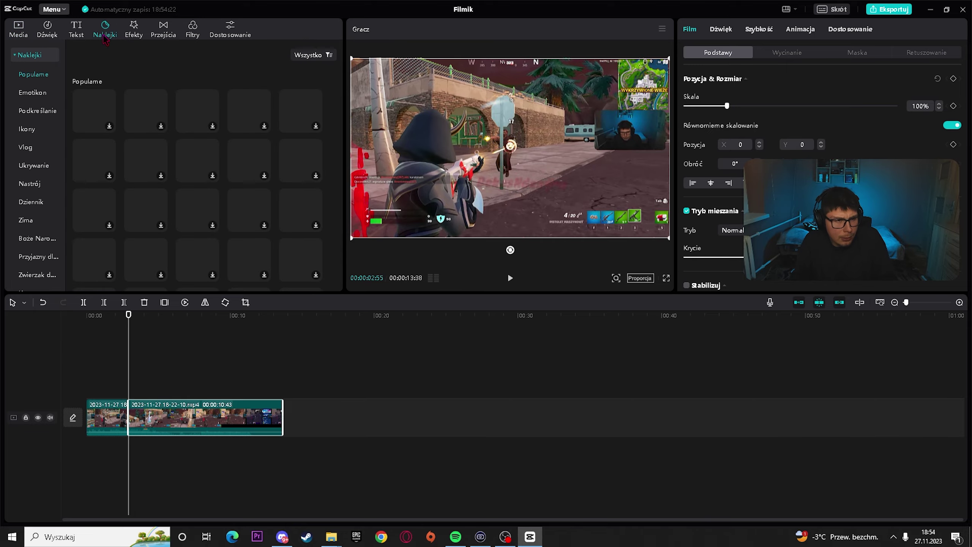
scroll(337, 153, "down", 10)
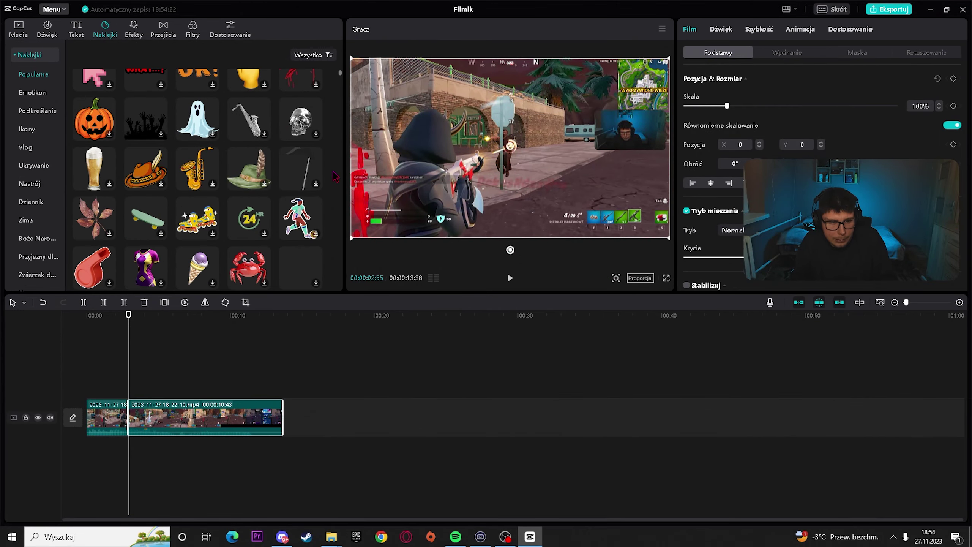
scroll(335, 177, "down", 2)
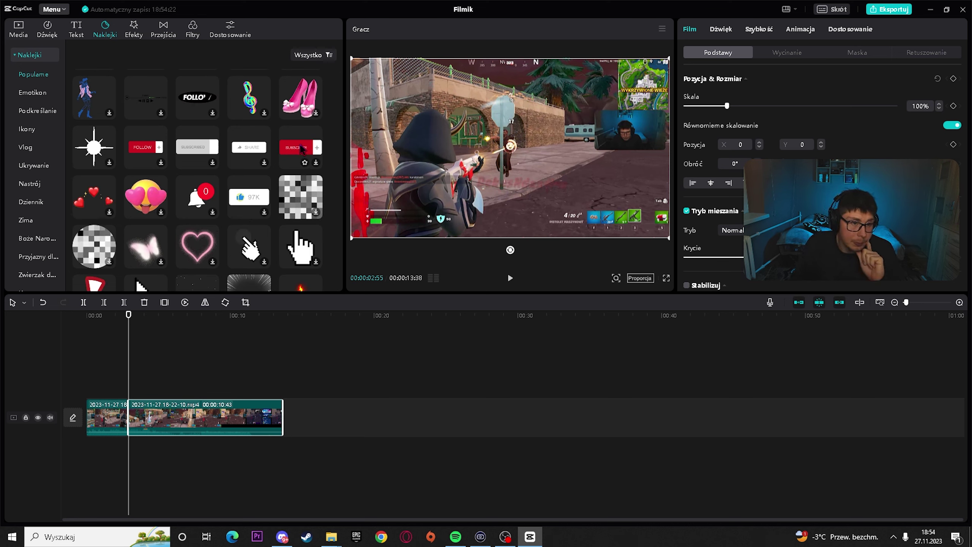
scroll(247, 169, "down", 5)
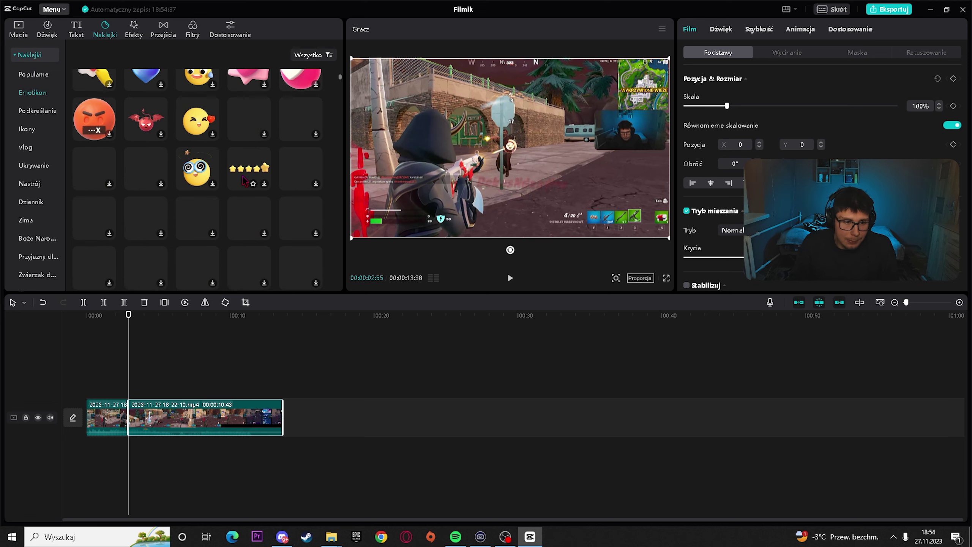
scroll(245, 180, "up", 1)
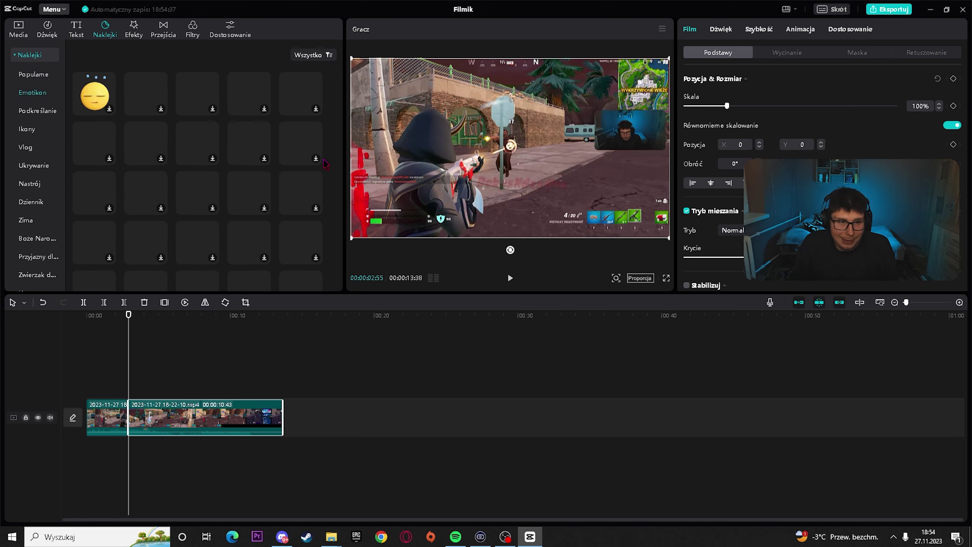
scroll(324, 163, "up", 1)
scroll(337, 91, "down", 10)
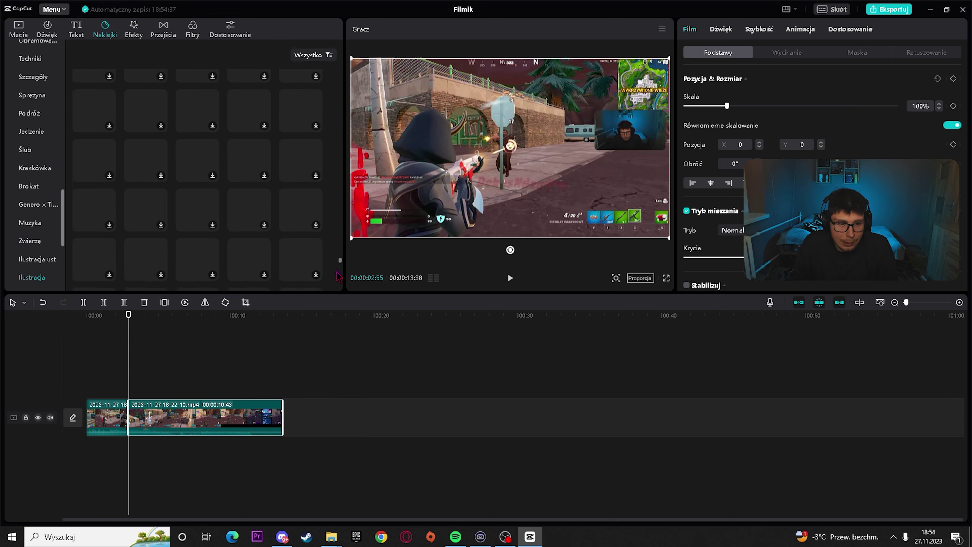
scroll(336, 94, "up", 10)
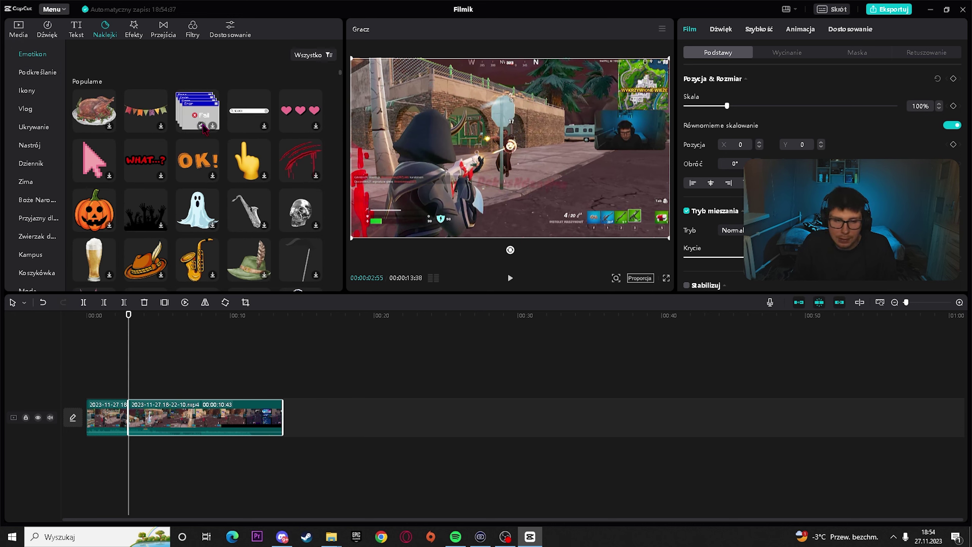
Step: Apply the Skanowanie niebieskim światłem video effect to the first clip and play back the opening seconds to check it
left_click(139, 35)
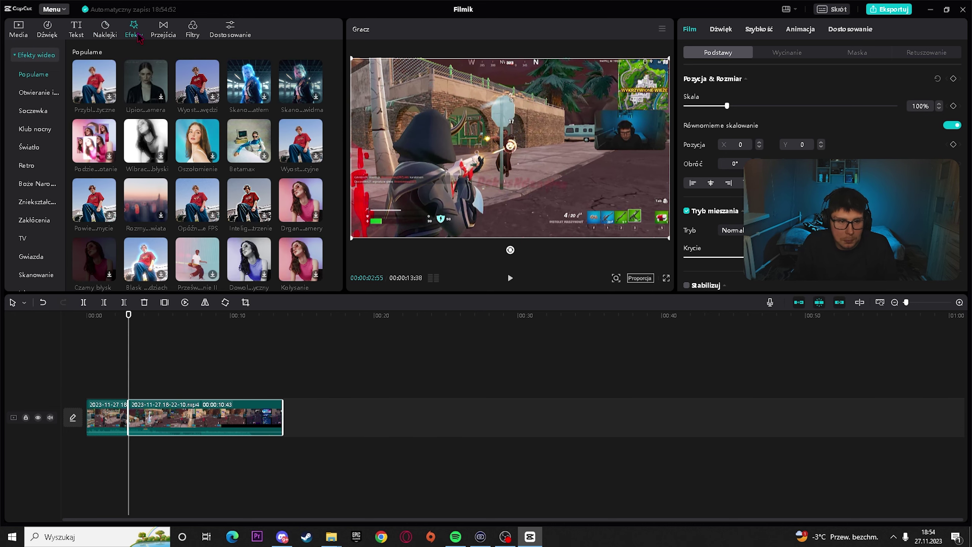
left_click_drag(249, 82, 101, 411)
left_click(106, 315)
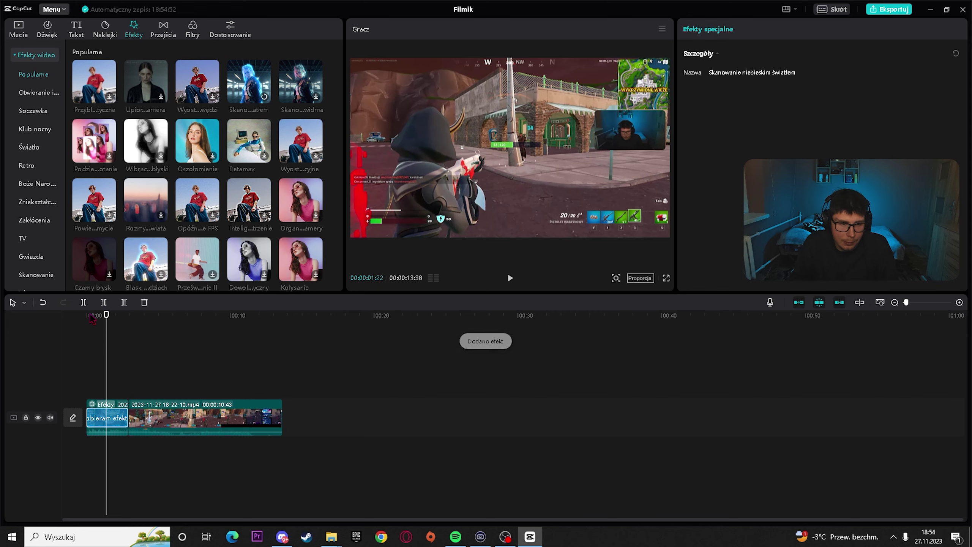
left_click(90, 315)
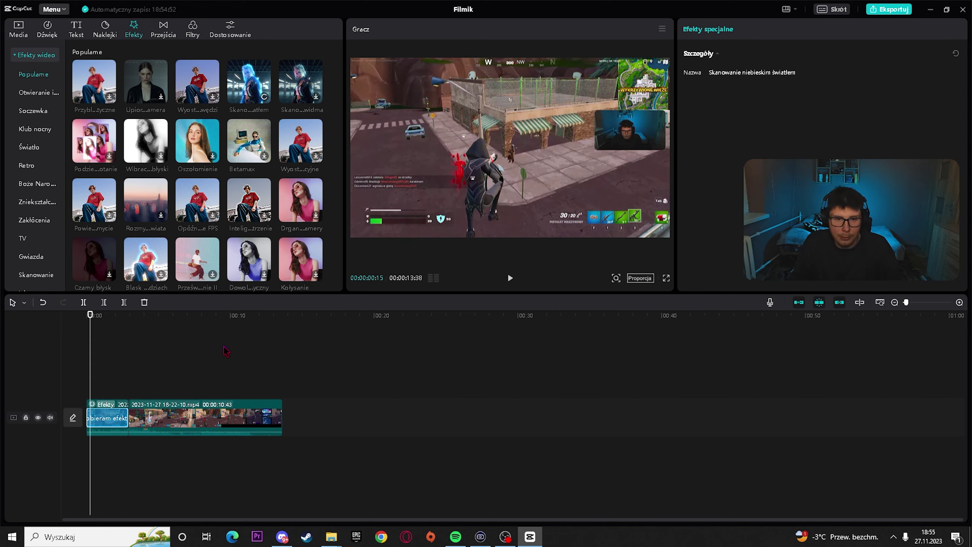
key("space")
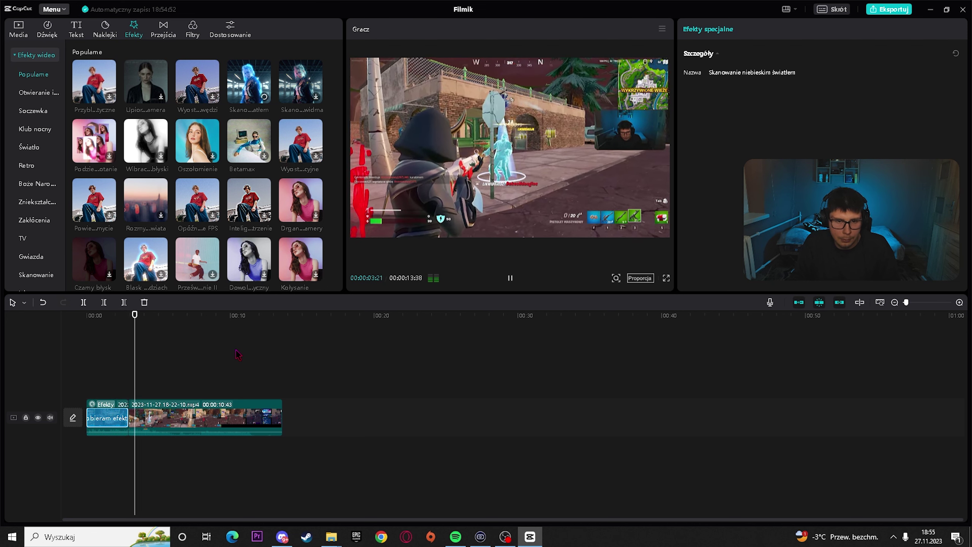
key("space")
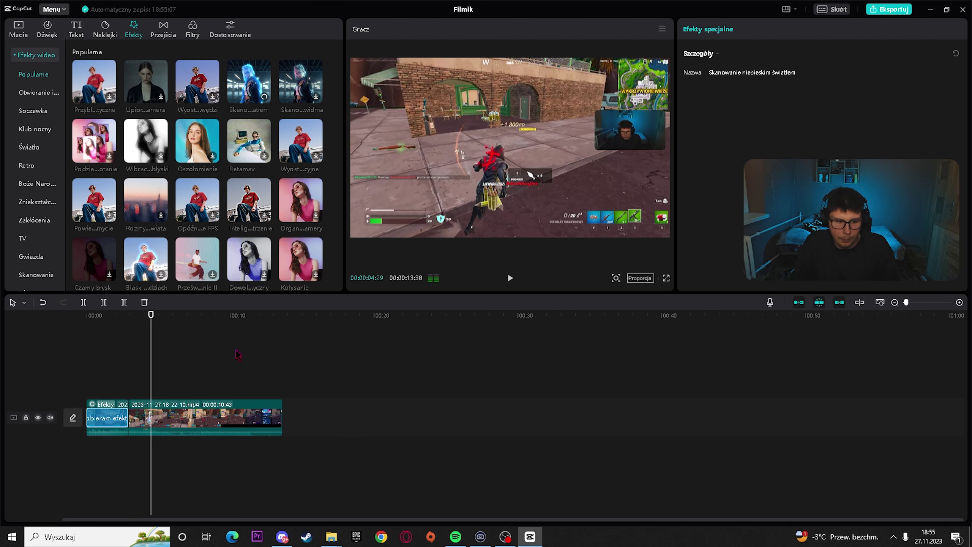
key("space")
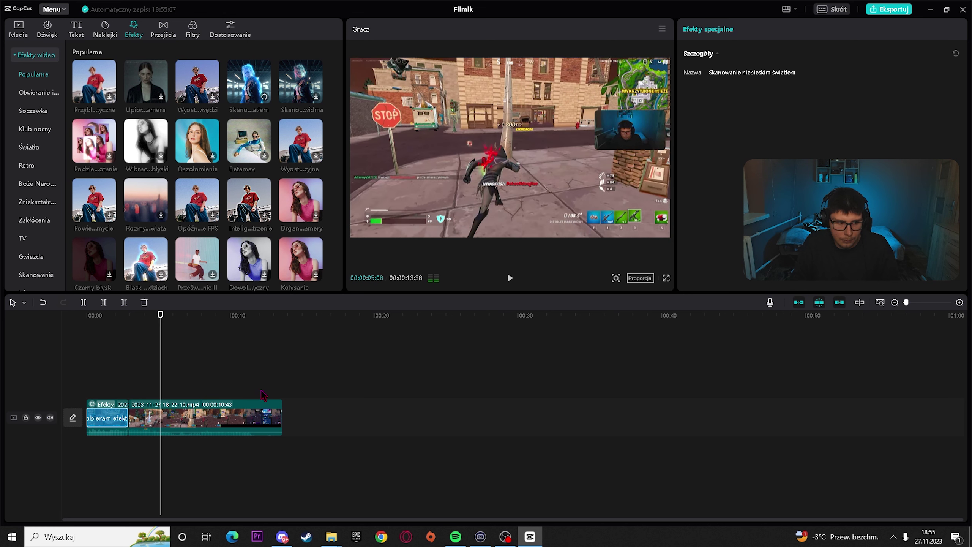
left_click(114, 317)
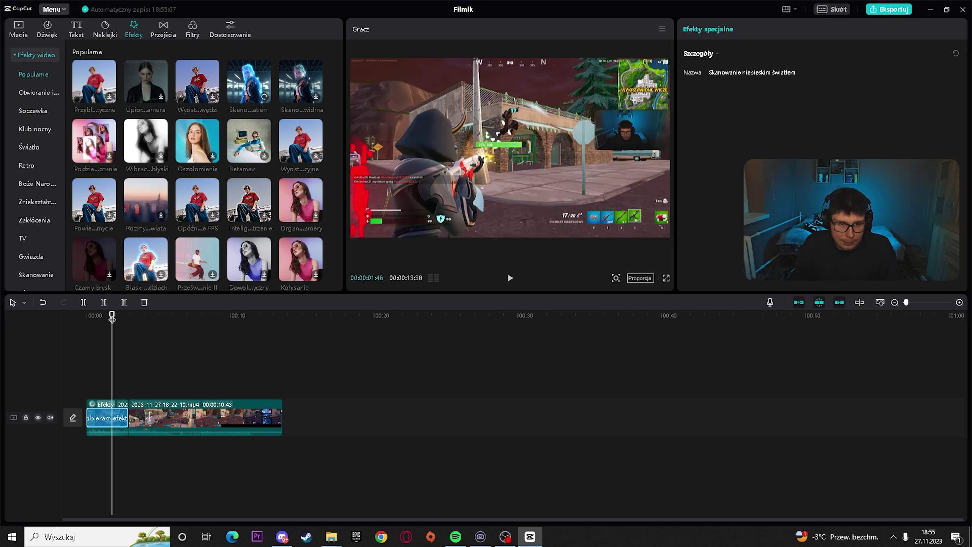
Step: Undo adding the video effect to the first clip
left_click(53, 8)
mouse_move(61, 39)
left_click(147, 38)
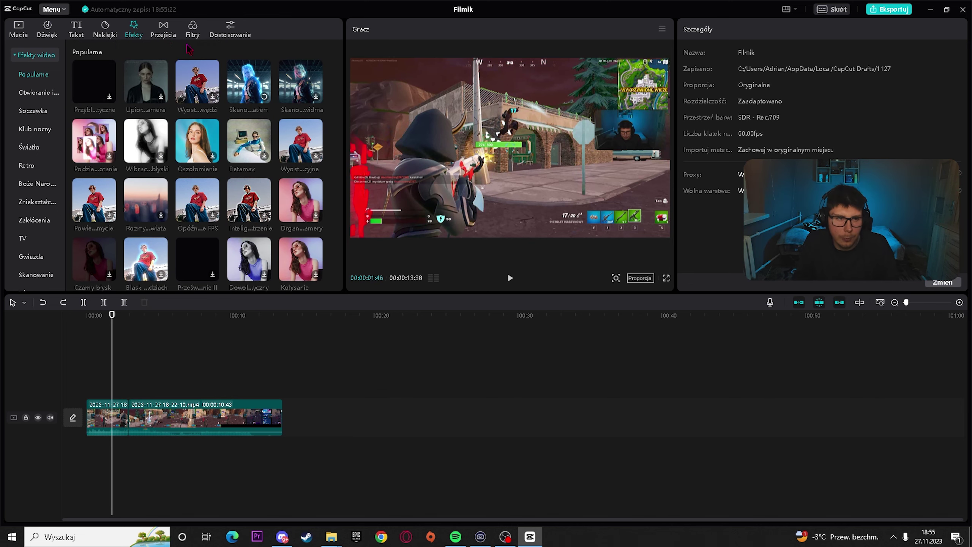
Step: Add the Kolorowe zakłócenia transition at the cut between the two clips
left_click(164, 40)
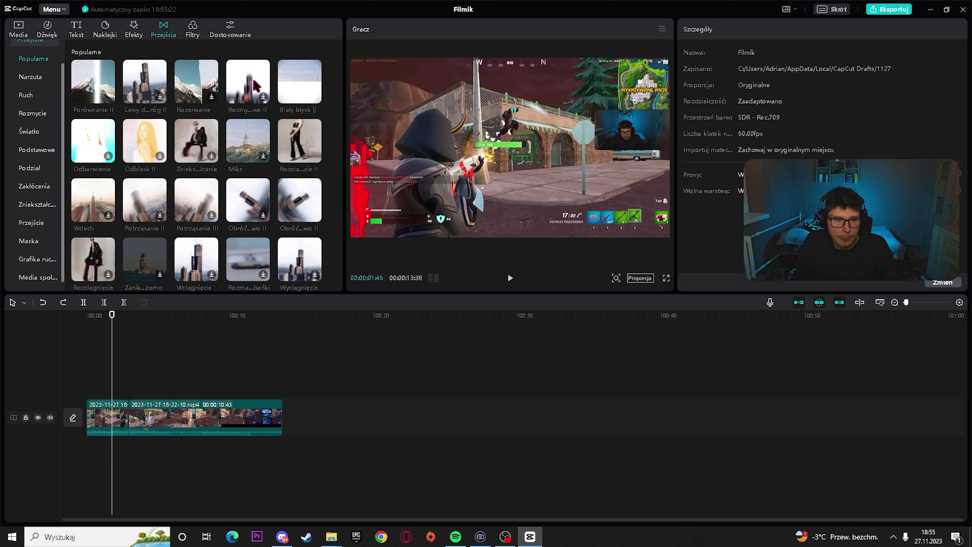
scroll(272, 131, "down", 4)
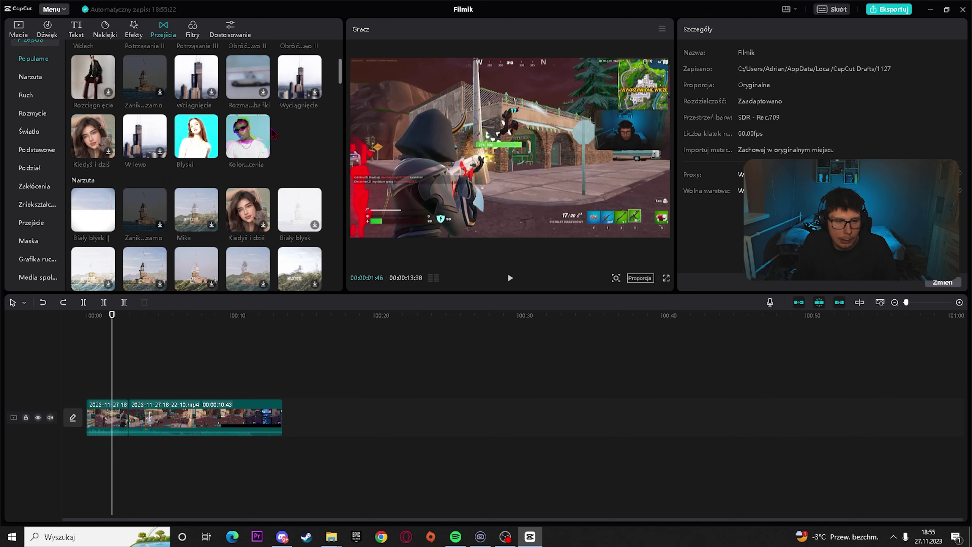
scroll(277, 128, "down", 3)
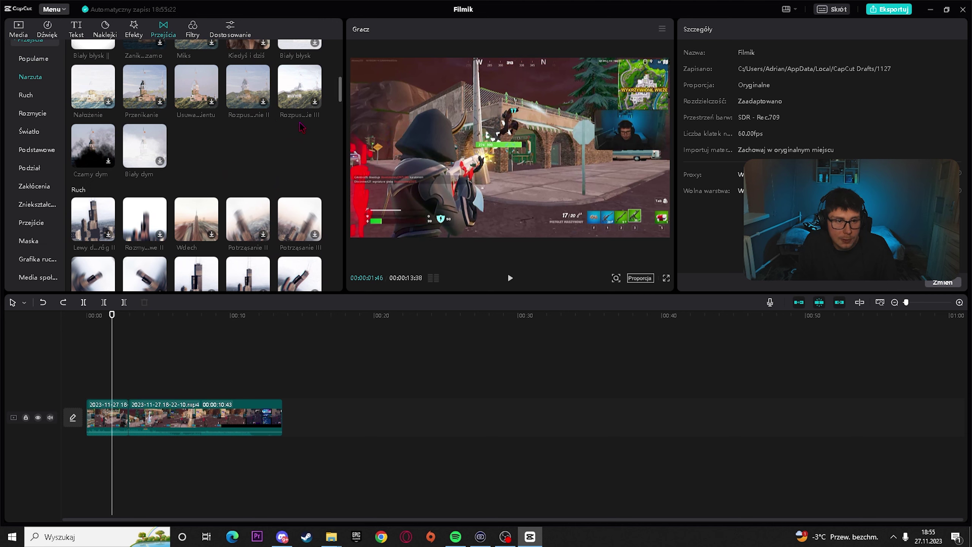
scroll(302, 128, "up", 4)
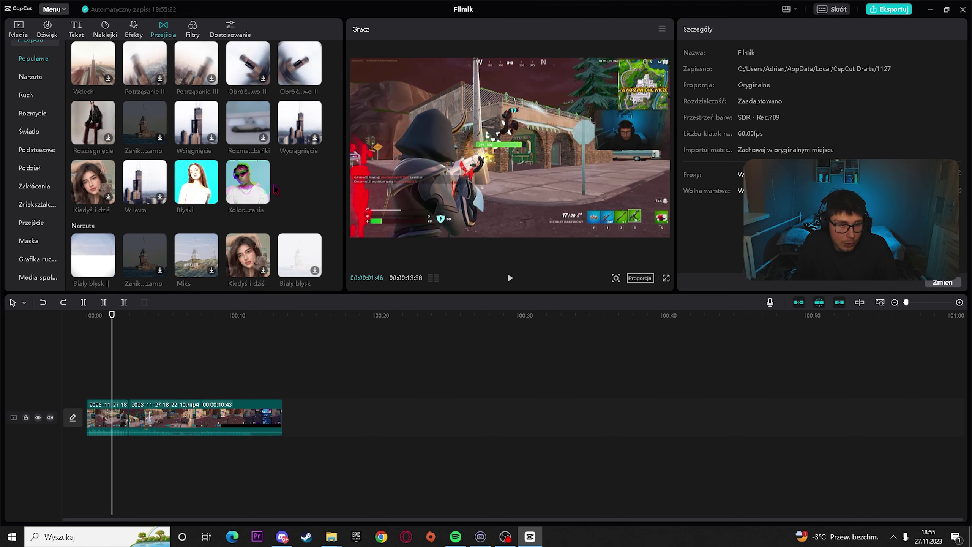
left_click_drag(268, 188, 131, 426)
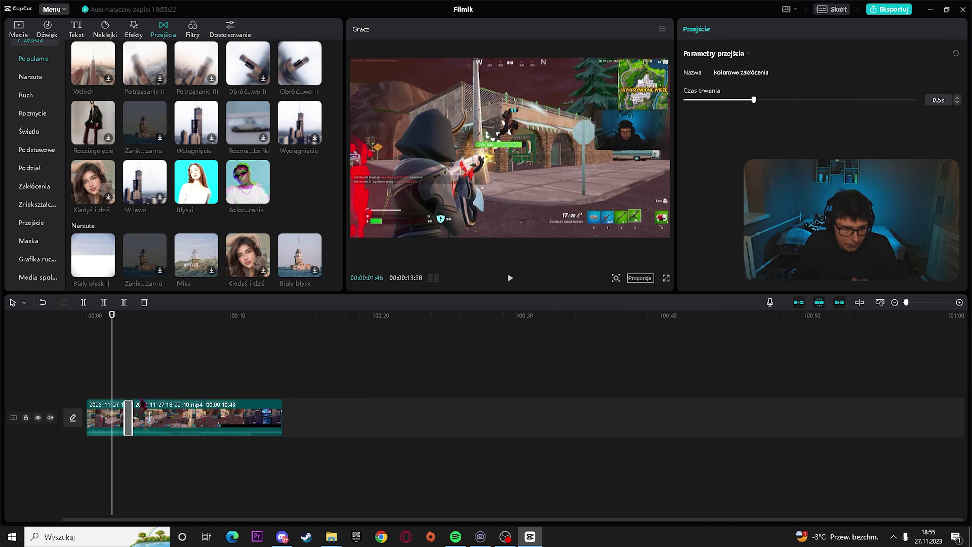
Step: Preview the transition by playing and scrubbing across the cut, and look through the Narzuta and Ruch transitions
left_click(125, 315)
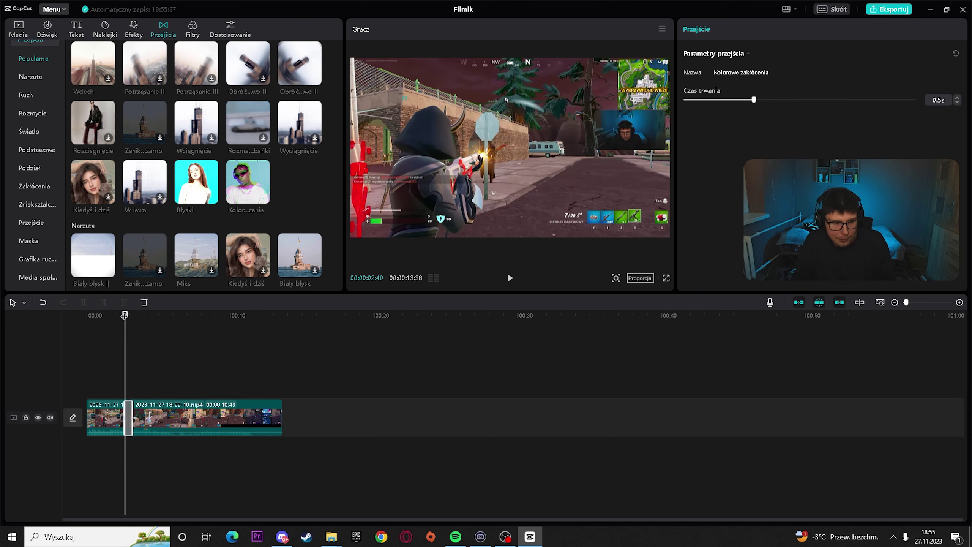
left_click_drag(125, 315, 54, 336)
key("space")
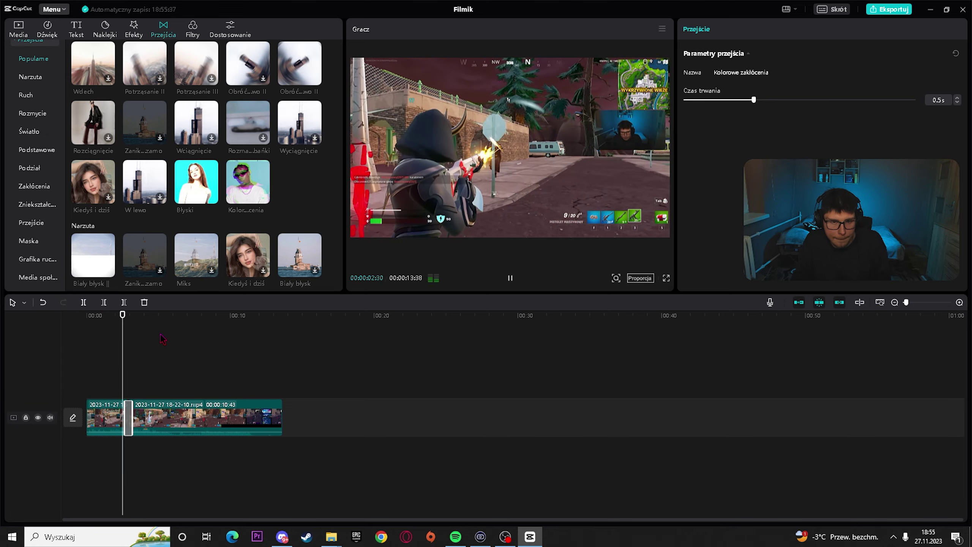
left_click_drag(133, 315, 130, 317)
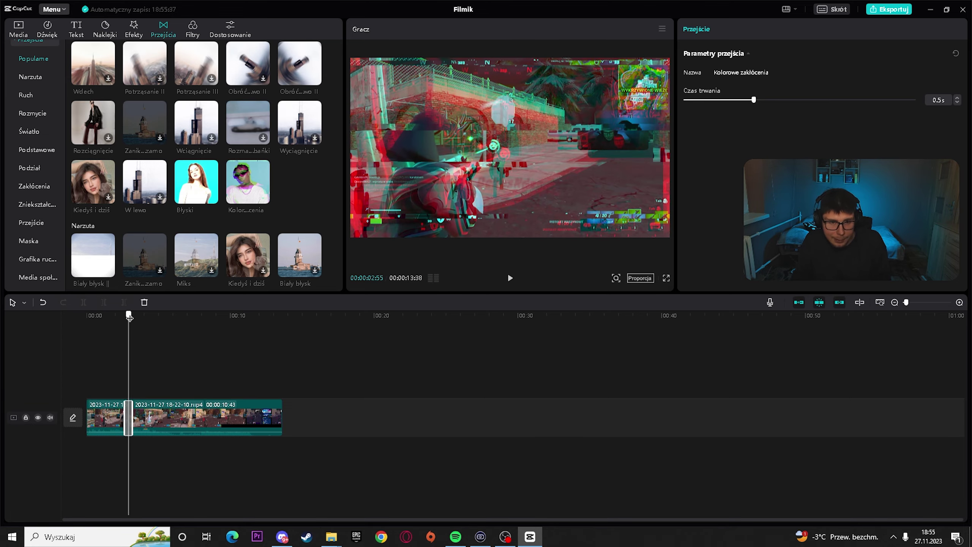
key("space")
left_click(256, 183)
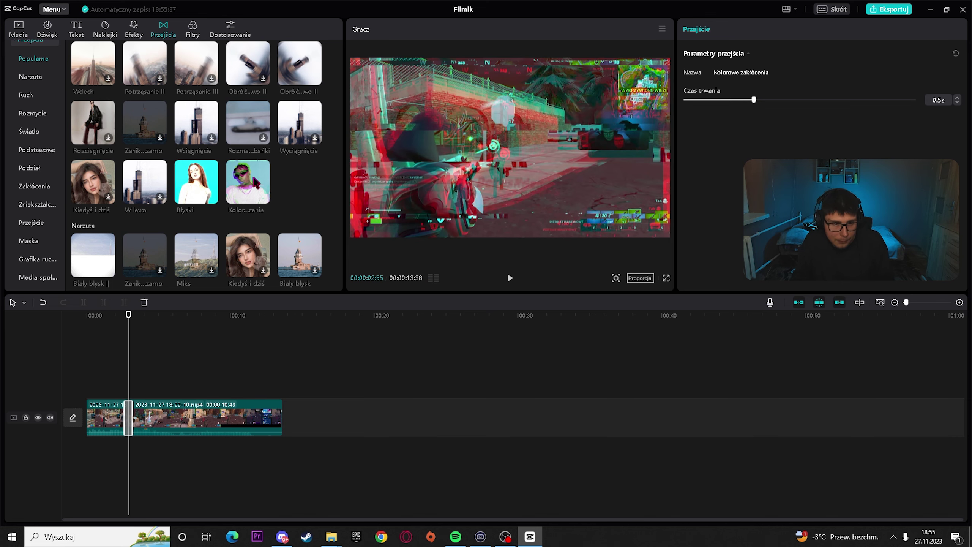
scroll(296, 193, "down", 5)
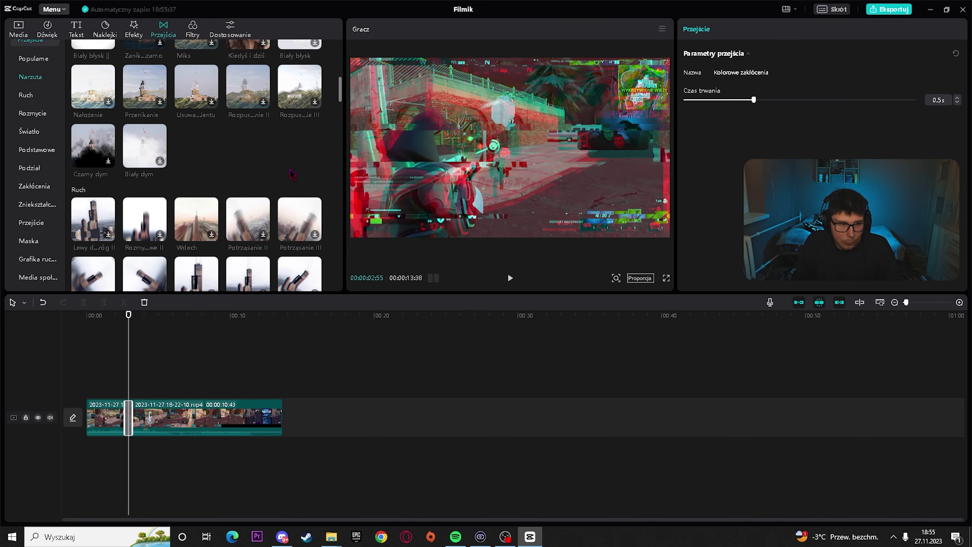
scroll(218, 162, "down", 2)
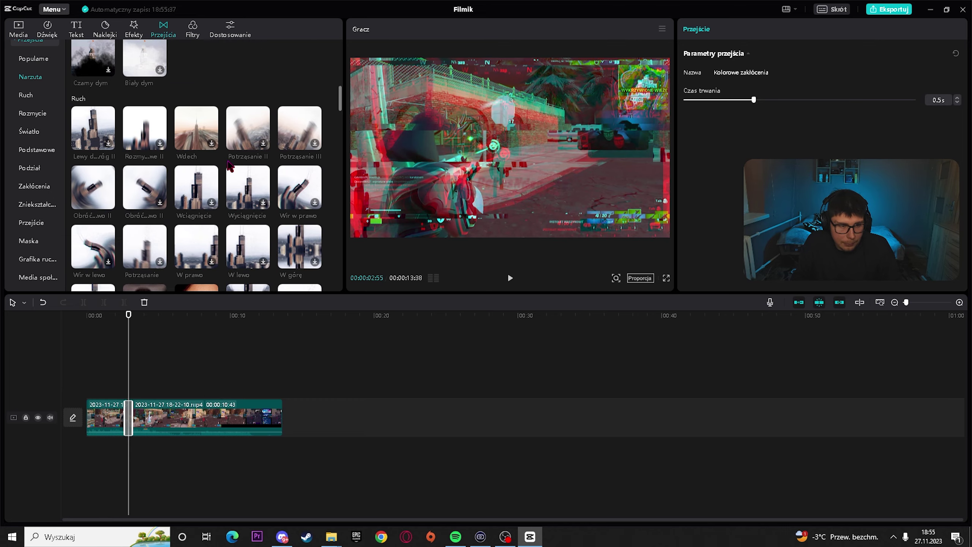
Step: Play on to 00:00:04:39 and paste a copy of the second clip there on a track above
key("space")
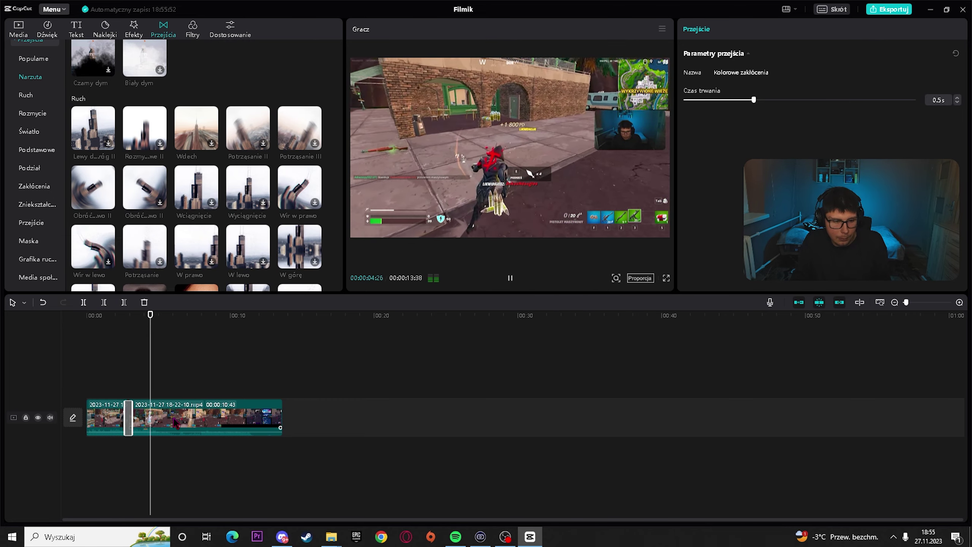
key("space")
left_click(165, 426)
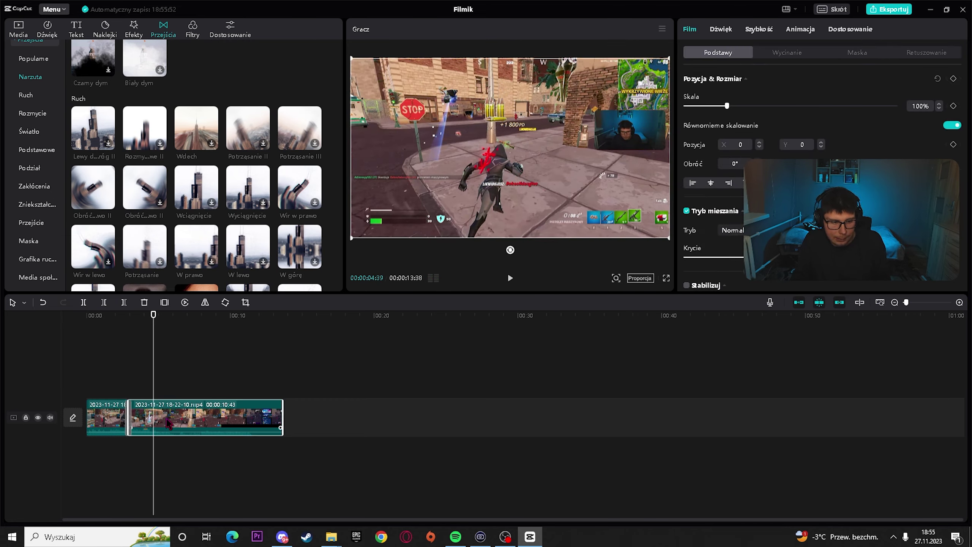
key("ctrl+c")
key("ctrl+v")
left_click_drag(183, 374, 155, 385)
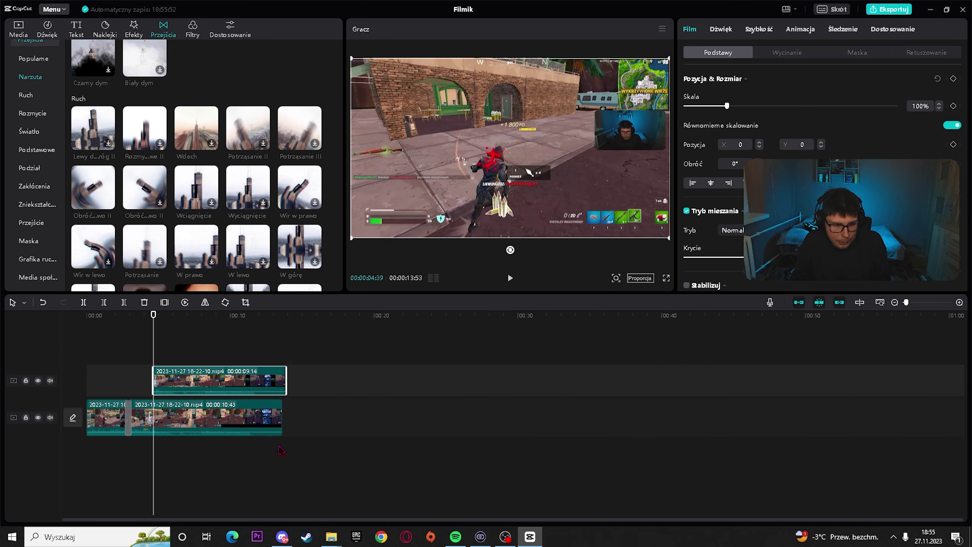
Step: Trim the end of the original second clip back to the playhead and place the copy directly after it on the main track
left_click_drag(282, 417, 153, 417)
left_click_drag(218, 381, 218, 418)
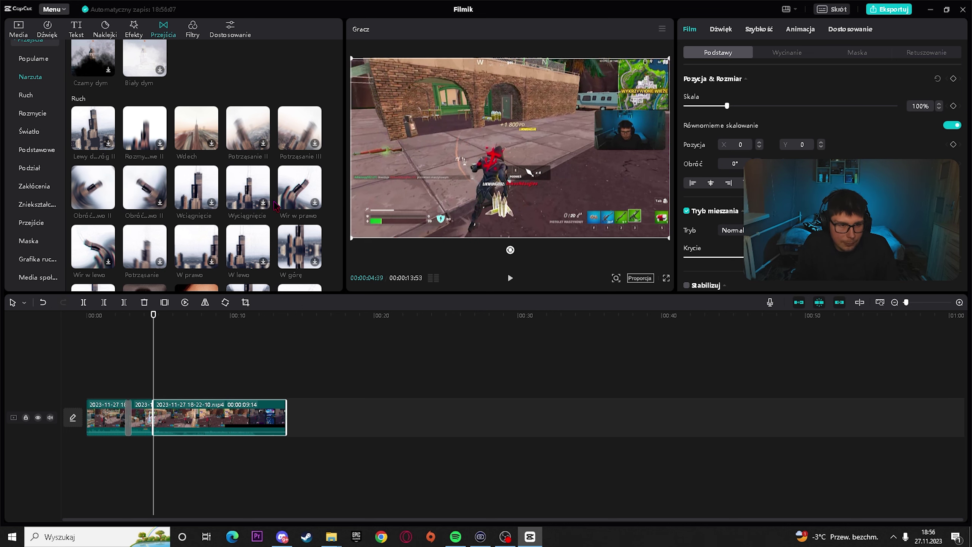
Step: Browse the transition categories and add the Promieniowe rozmycie transition at the cut between the second and third clips
scroll(268, 189, "down", 2)
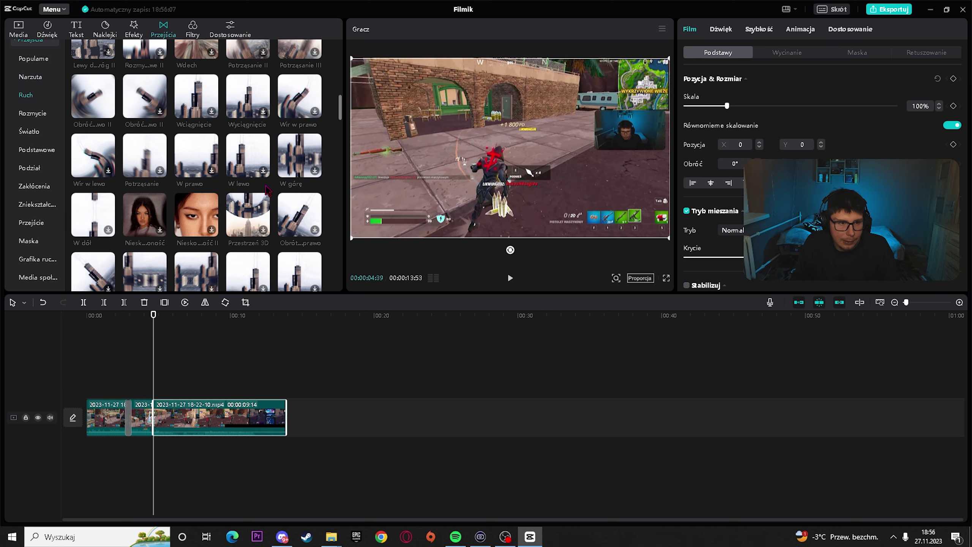
scroll(268, 189, "up", 3)
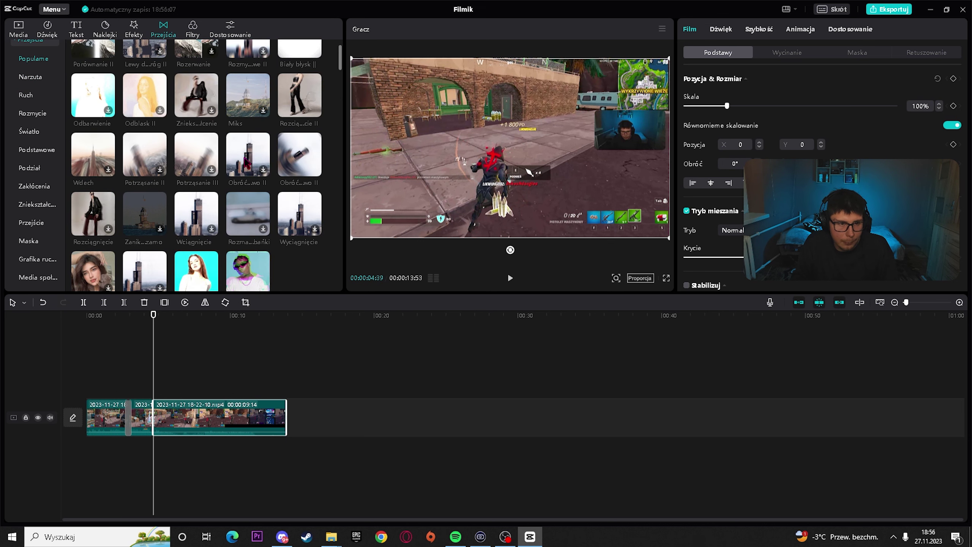
scroll(230, 157, "up", 1)
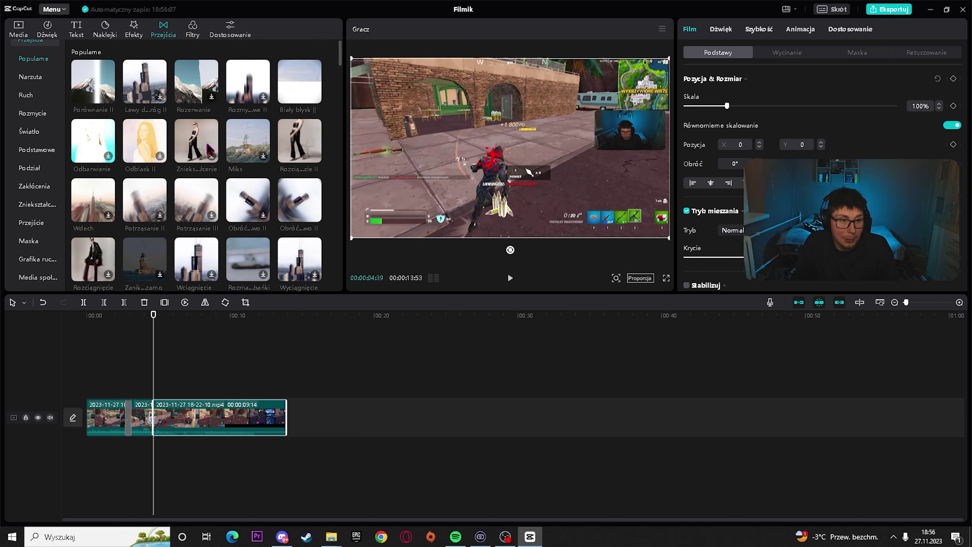
scroll(208, 149, "down", 2)
scroll(150, 154, "down", 2)
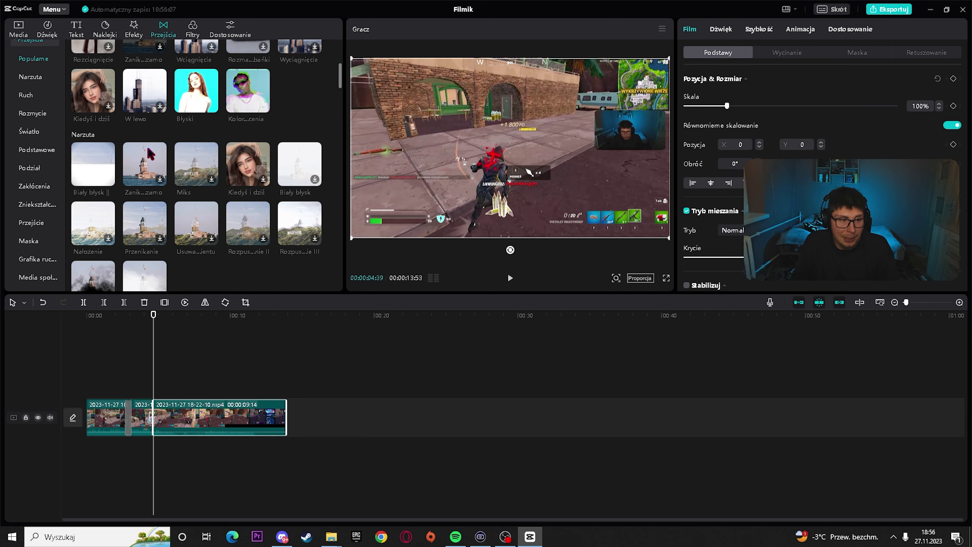
scroll(153, 155, "down", 8)
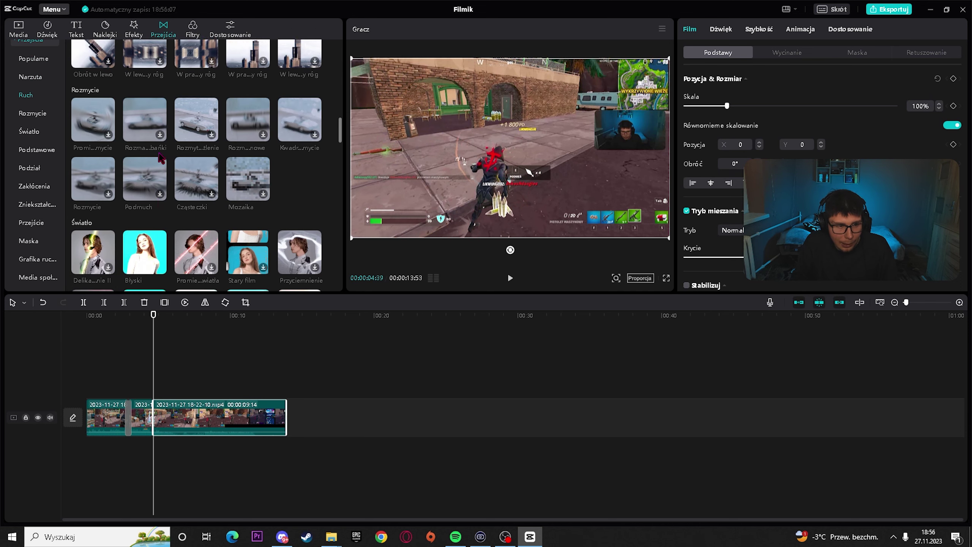
scroll(161, 156, "down", 1)
left_click_drag(92, 84, 191, 417)
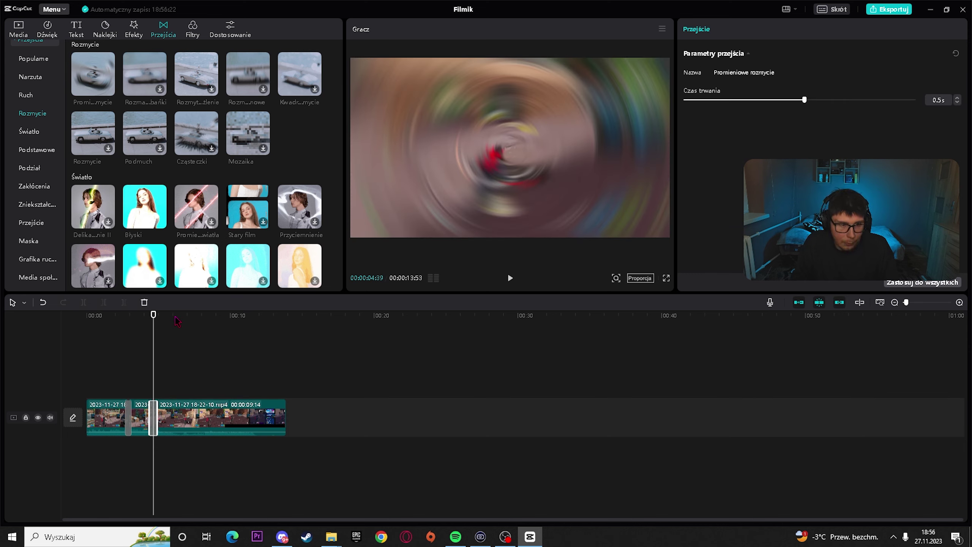
Step: Play the video from near the beginning through both transitions and replay the radial blur cut
left_click_drag(154, 314, 89, 315)
key("space")
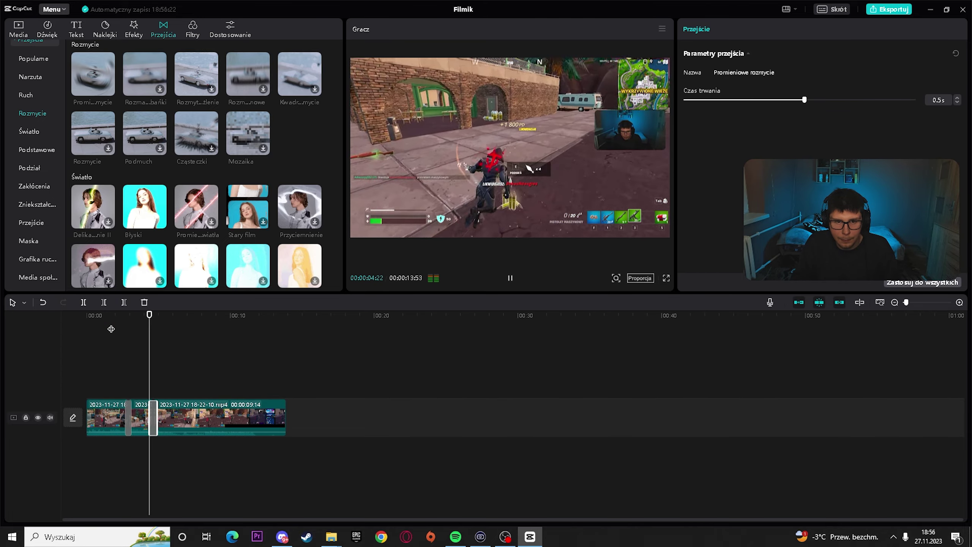
left_click(142, 316)
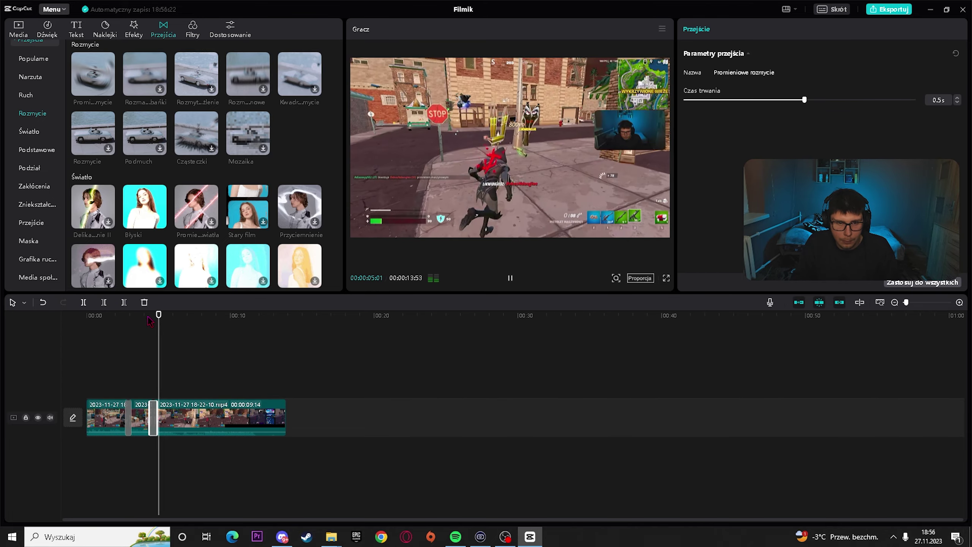
left_click(145, 315)
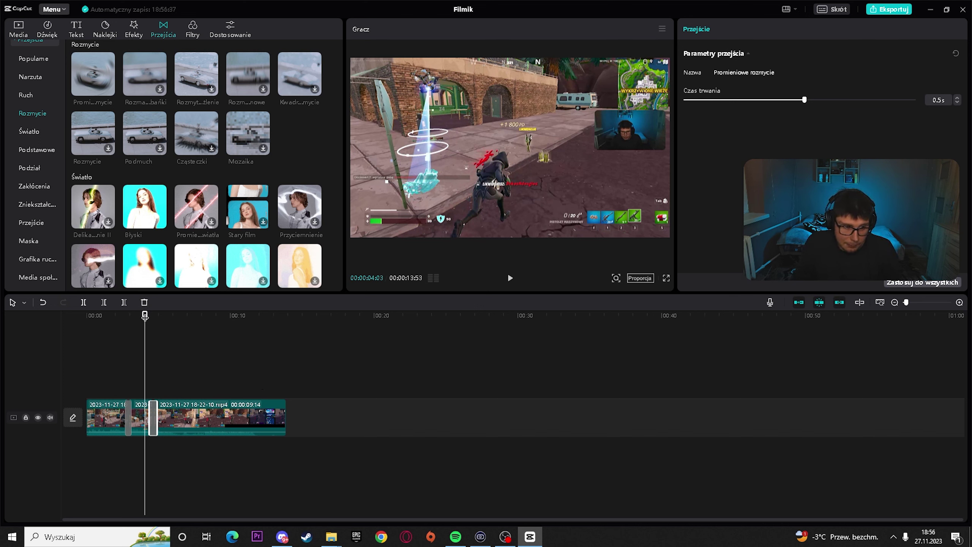
Step: Add a default text (Domyślny tekst) to the timeline at the very start of the video
key("Home")
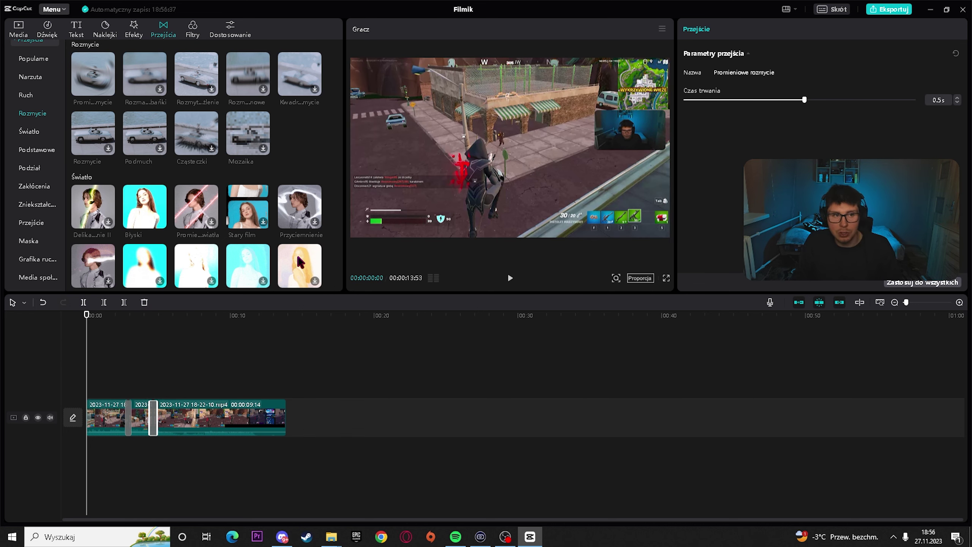
left_click(81, 36)
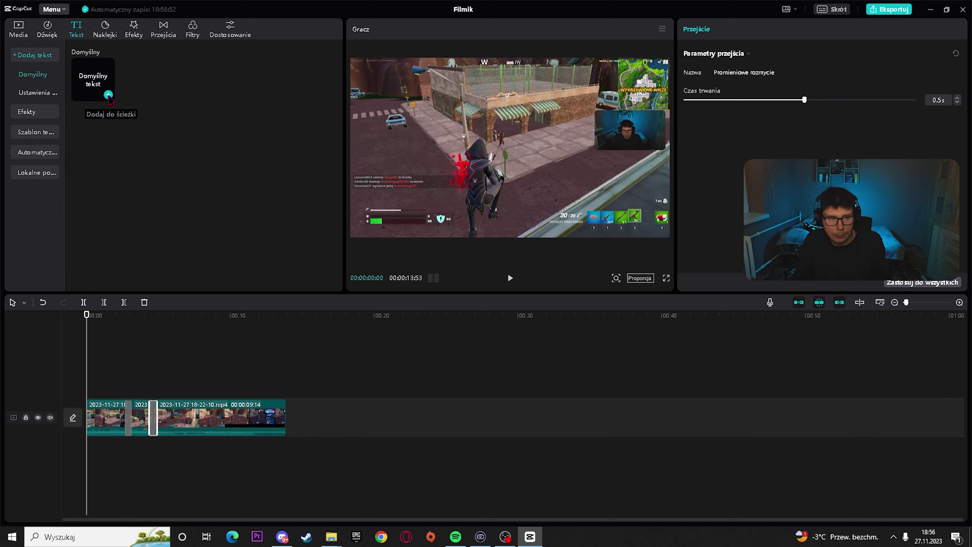
left_click(108, 95)
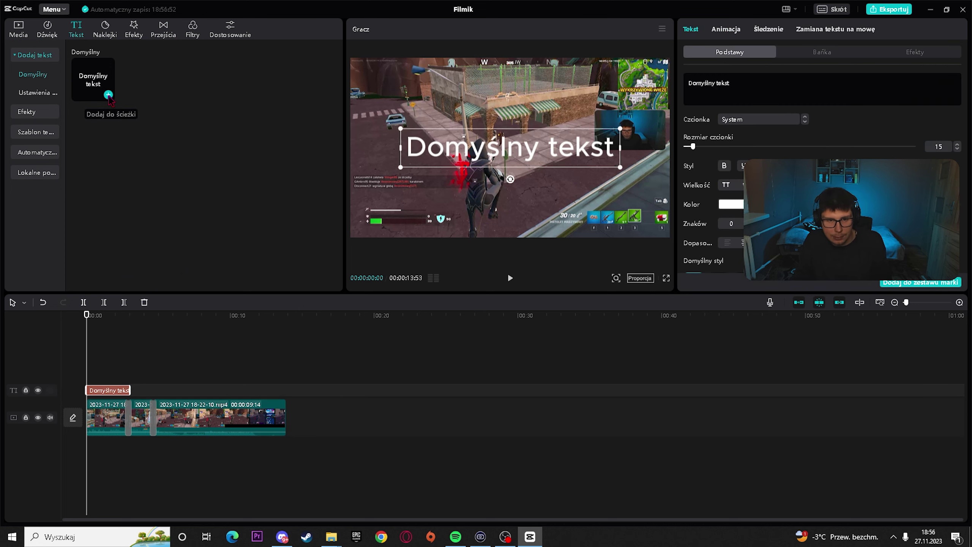
Step: Replace the wording of the default text with "domyslny"
double_click(445, 153)
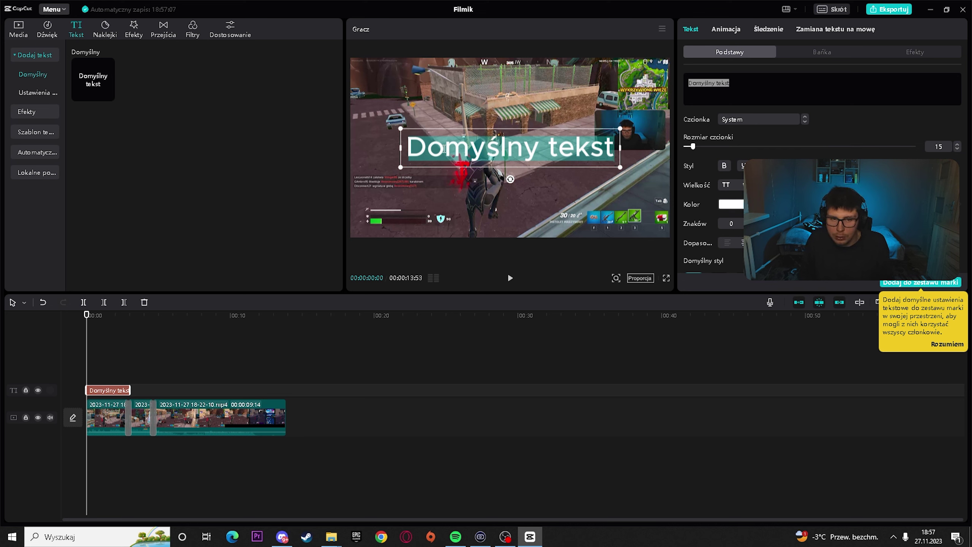
key("BackSpace")
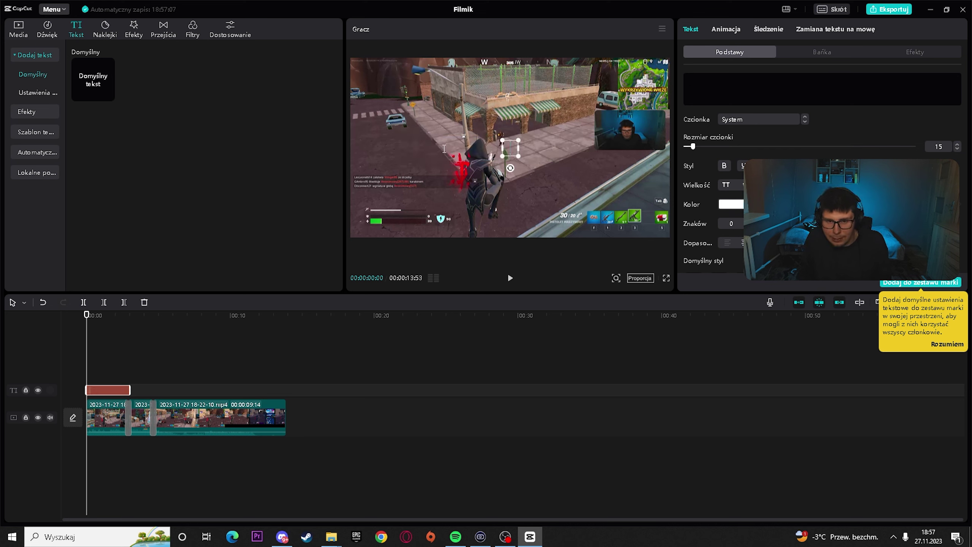
type("domy")
type("slny")
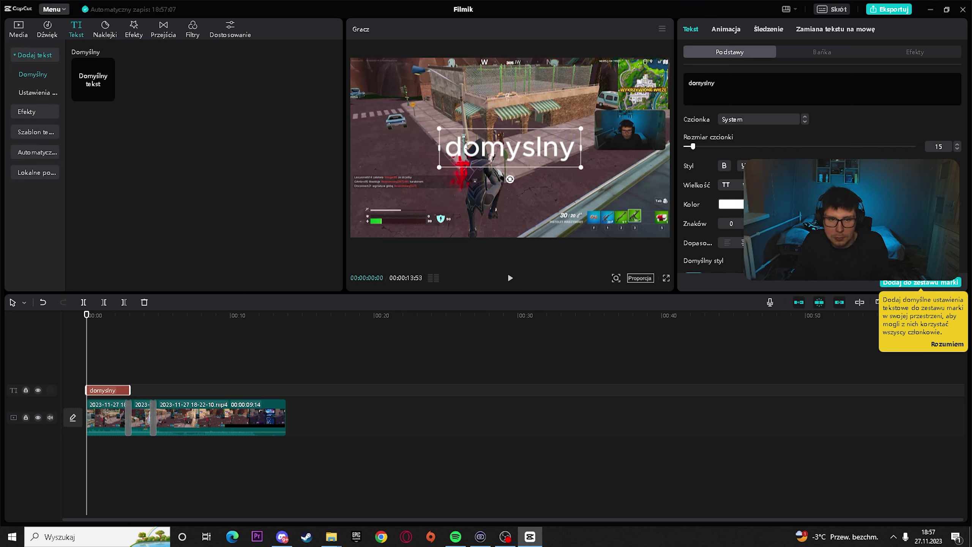
Step: Replace the wording of the text element with "lapka w gore!"
double_click(486, 151)
double_click(485, 151)
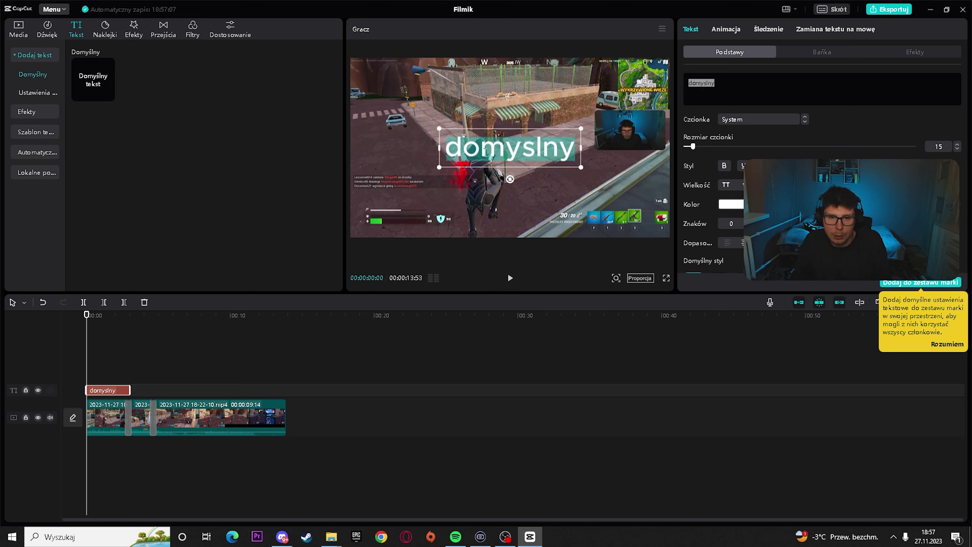
left_click(575, 154)
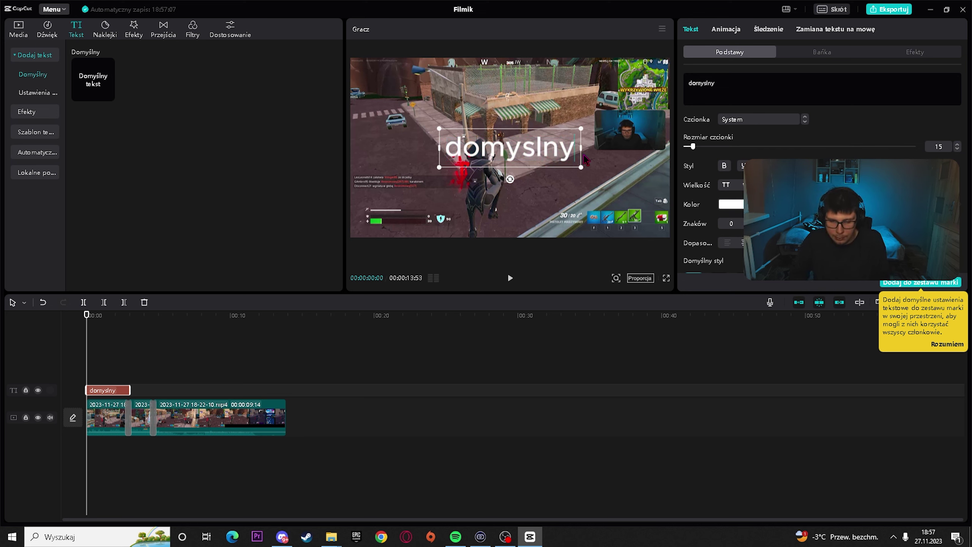
key("BackSpace")
key("BackSpace")
key("BackSpace")
key("BackSpace")
key("BackSpace")
key("BackSpace")
key("BackSpace")
key("BackSpace")
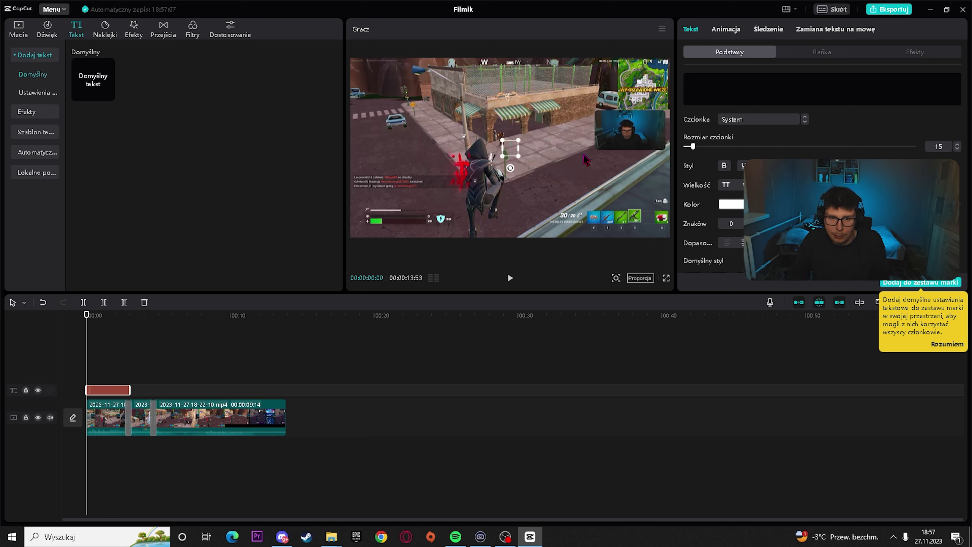
type("lapka w gr")
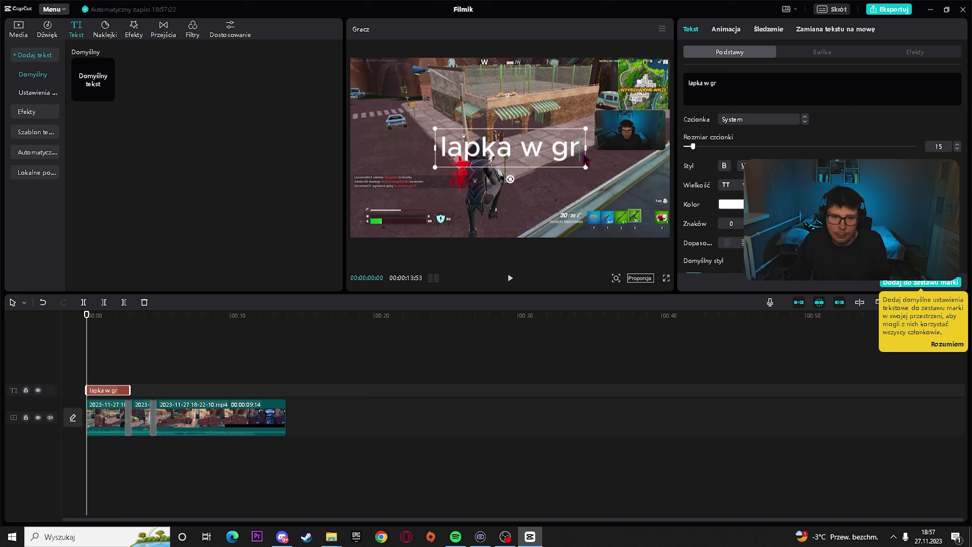
key("BackSpace")
type("ore!")
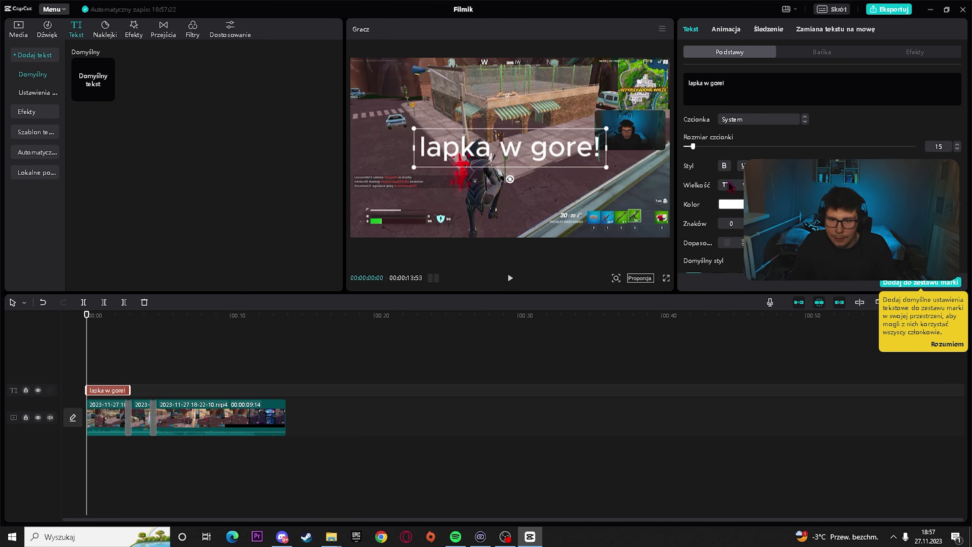
Step: Set the text colour to bright green, hex 79FF00
left_click(733, 208)
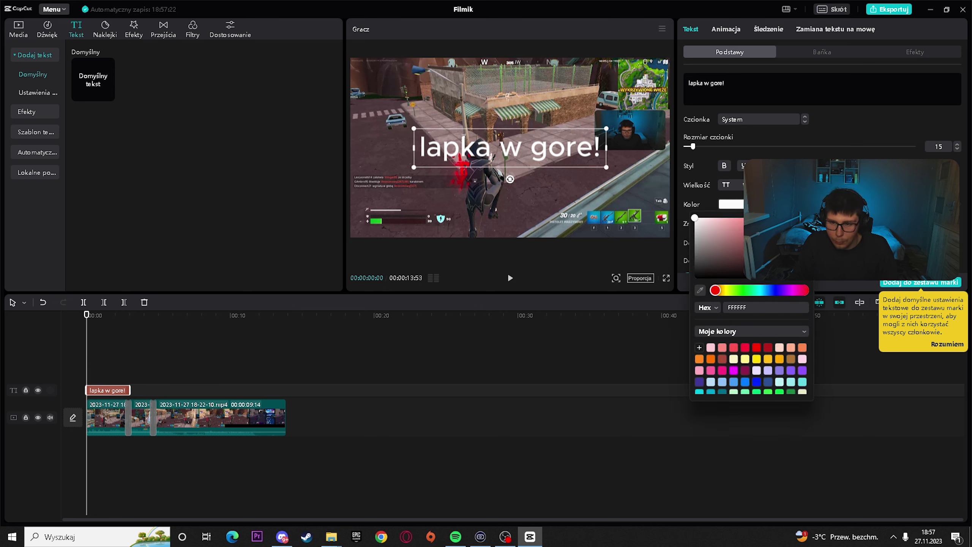
left_click(741, 290)
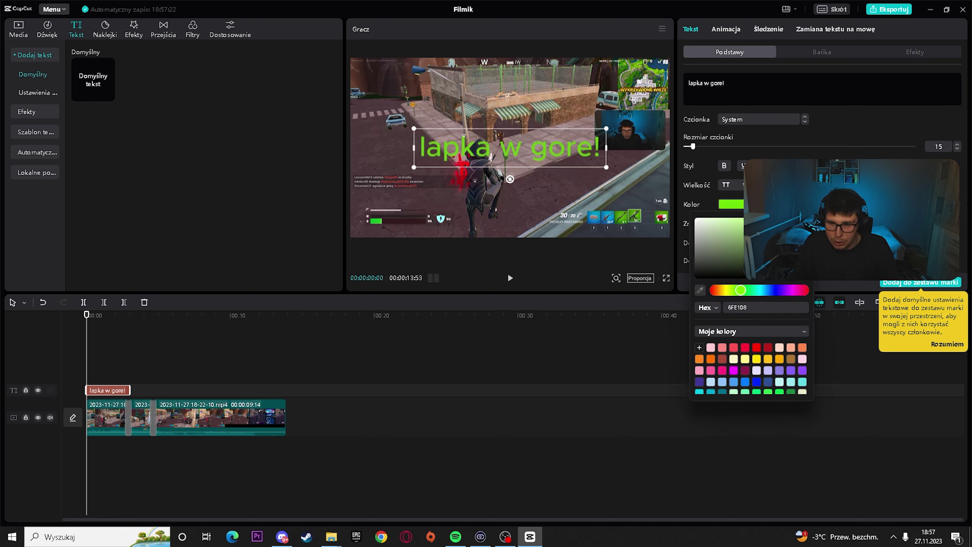
left_click(806, 219)
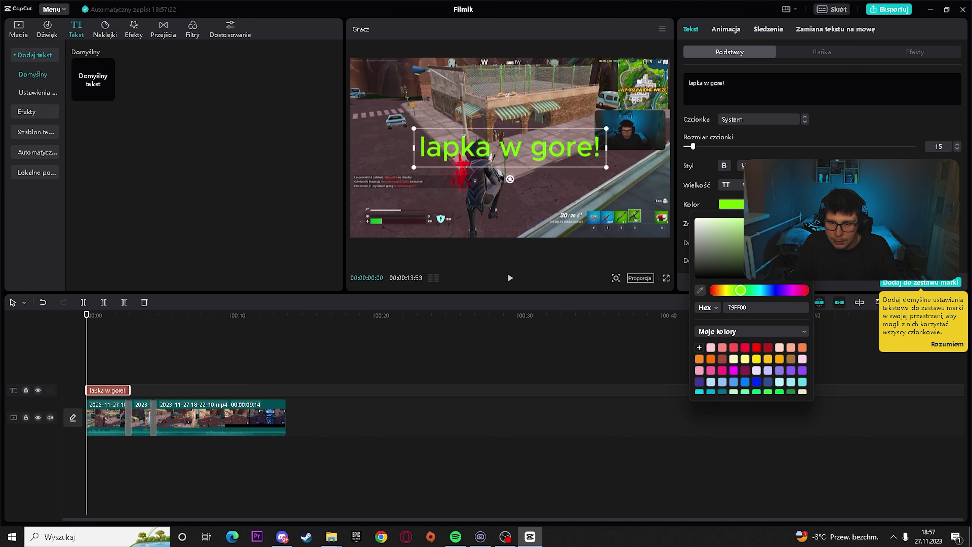
key("Escape")
Step: Try the black preset style with the green shadow, apply the yellow-orange preset style to the text instead, and dismiss the brand kit tip
scroll(712, 172, "down", 4)
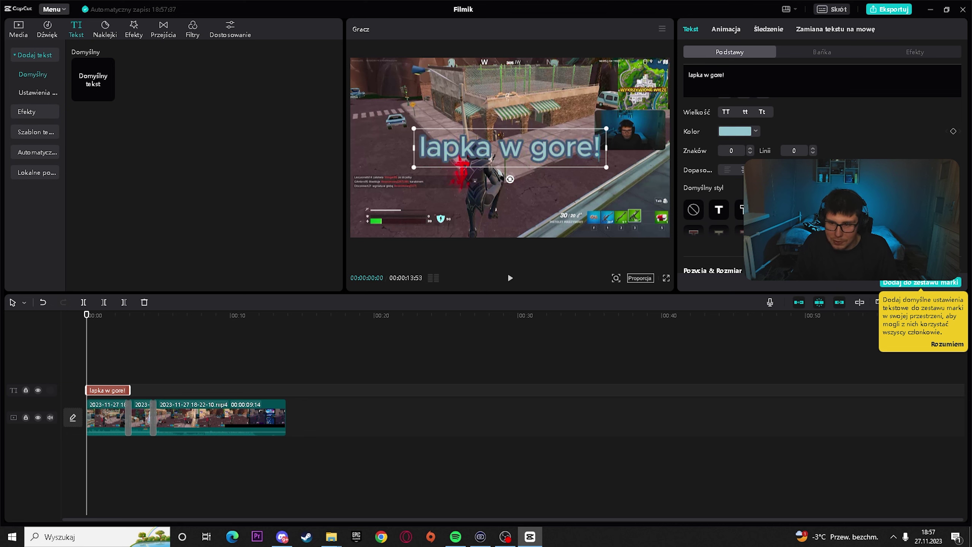
scroll(750, 173, "down", 1)
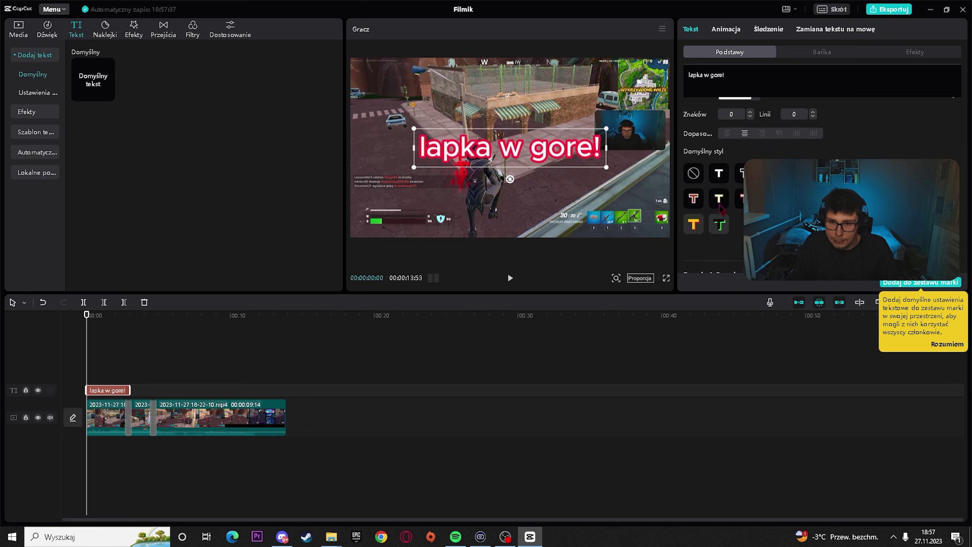
left_click(719, 225)
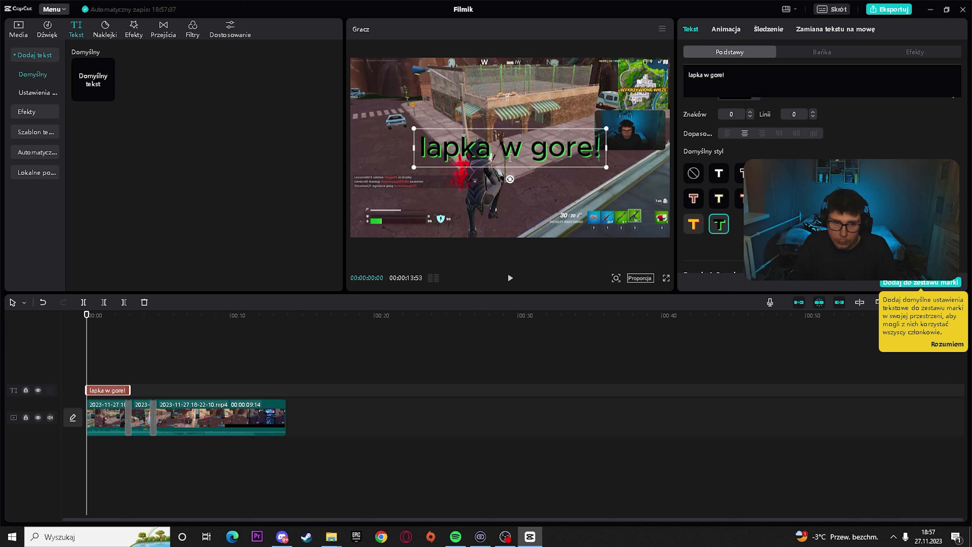
left_click(702, 228)
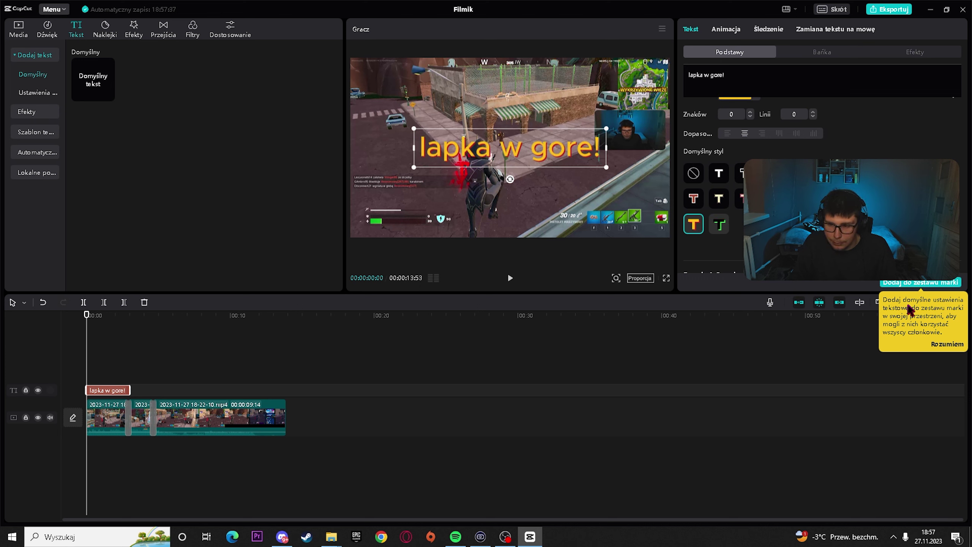
left_click(941, 347)
Step: Scale the text down to about three quarters of its size
scroll(729, 230, "down", 2)
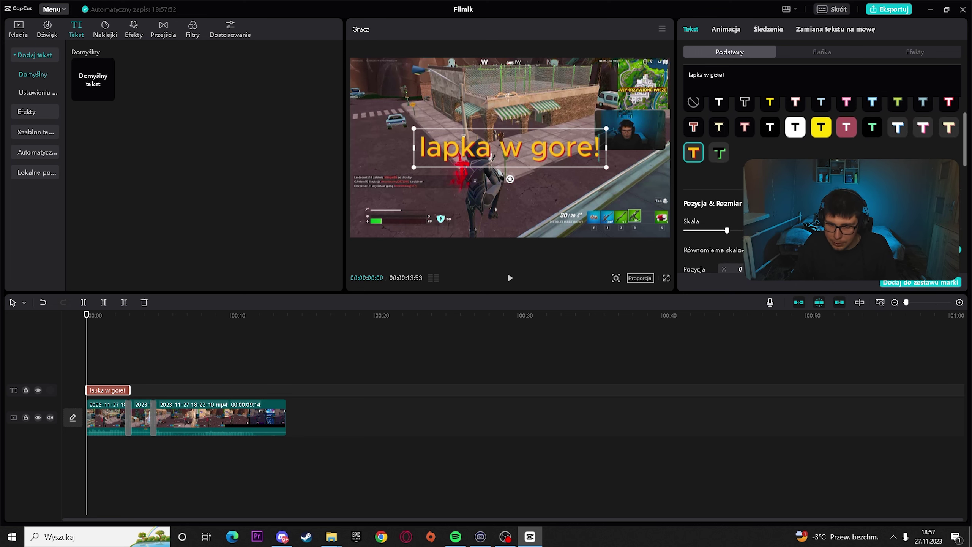
left_click_drag(727, 230, 717, 230)
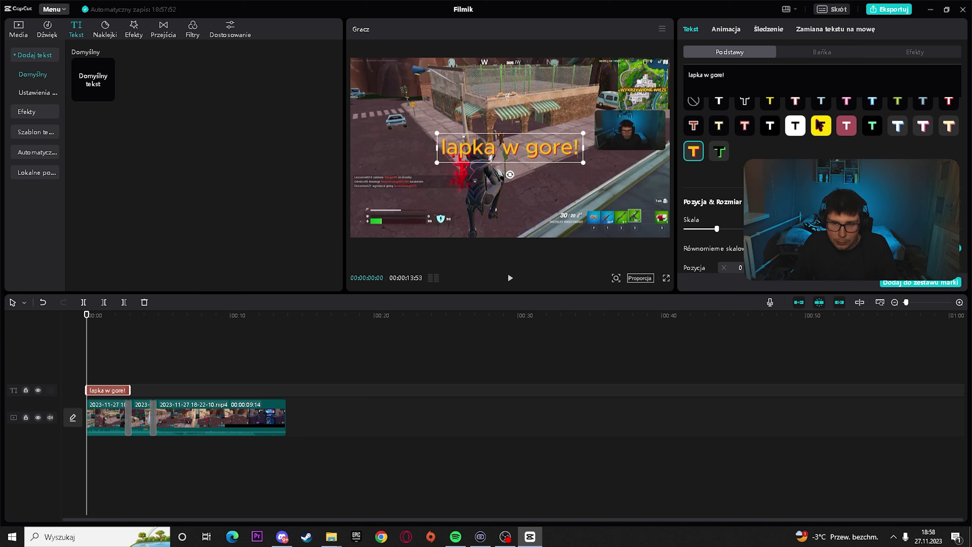
scroll(820, 124, "up", 2)
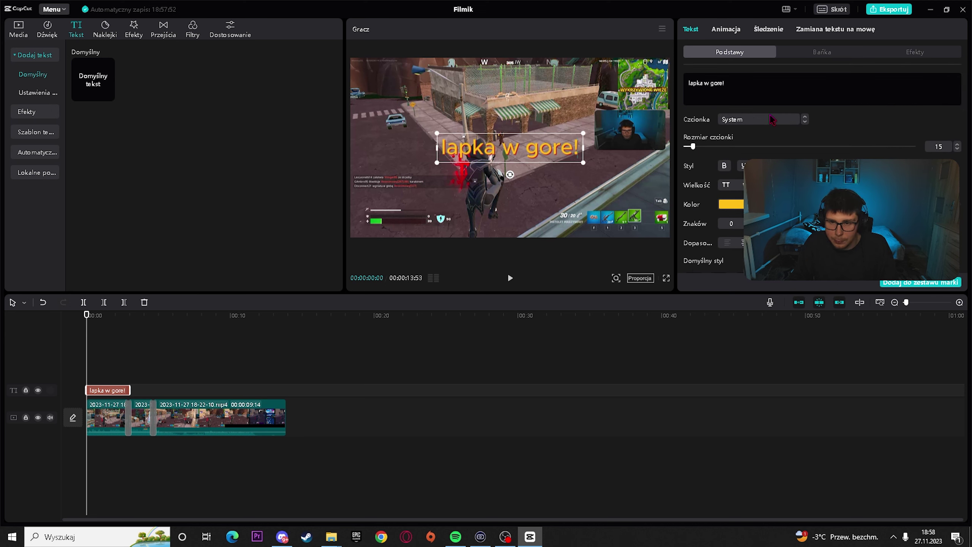
Step: Apply an entrance animation from the last row of the list to the "lapka w gore!" caption and preview it
left_click(725, 31)
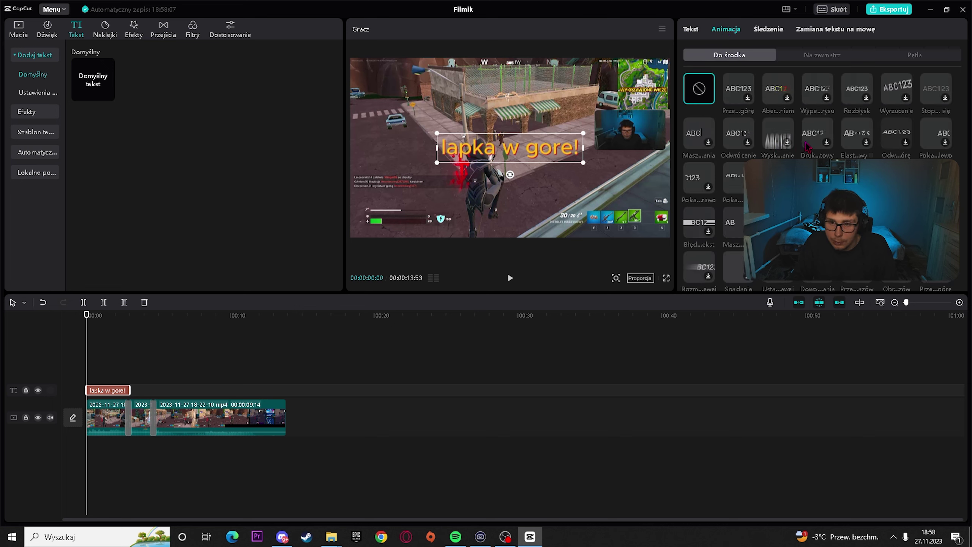
scroll(807, 147, "down", 5)
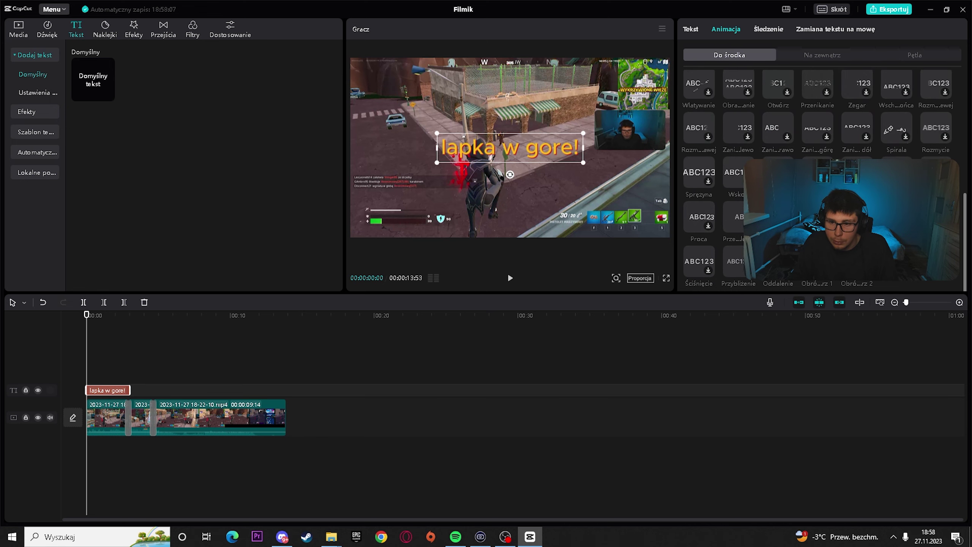
left_click(818, 268)
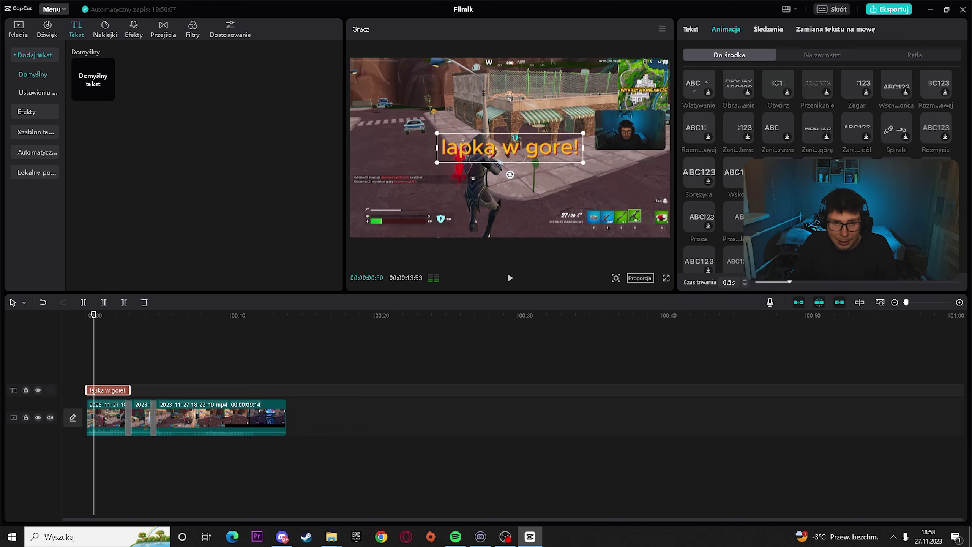
left_click_drag(96, 316, 78, 330)
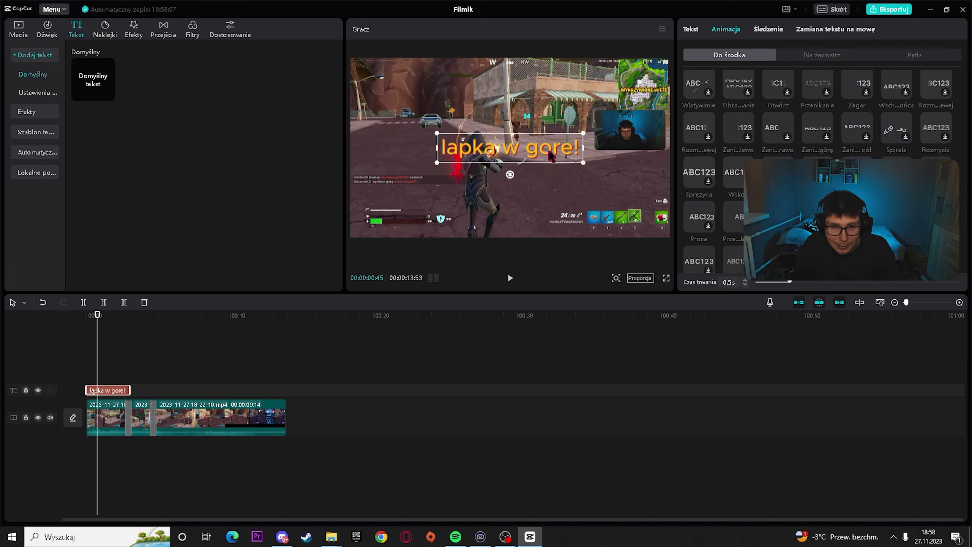
Step: Nudge the first gameplay clip's horizontal position to X 1
left_click(613, 141)
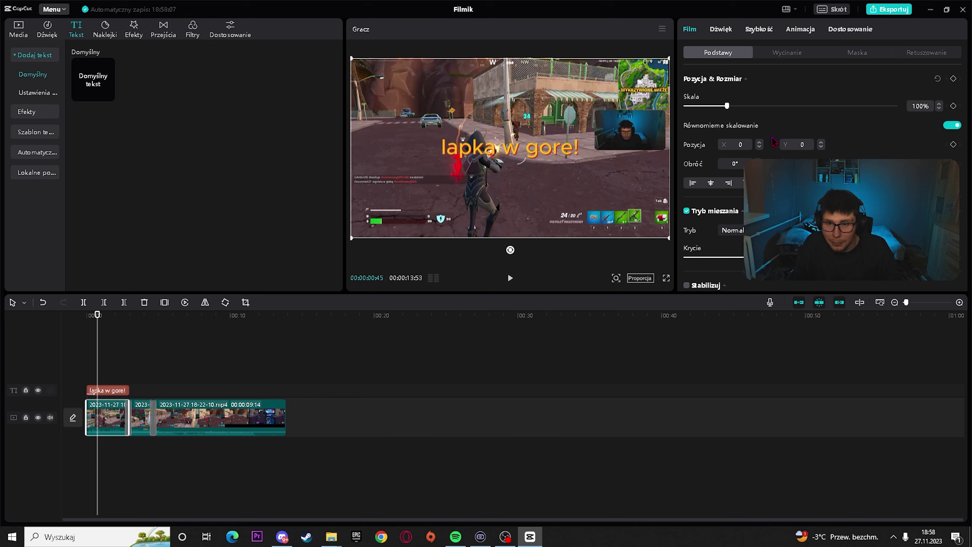
left_click(760, 147)
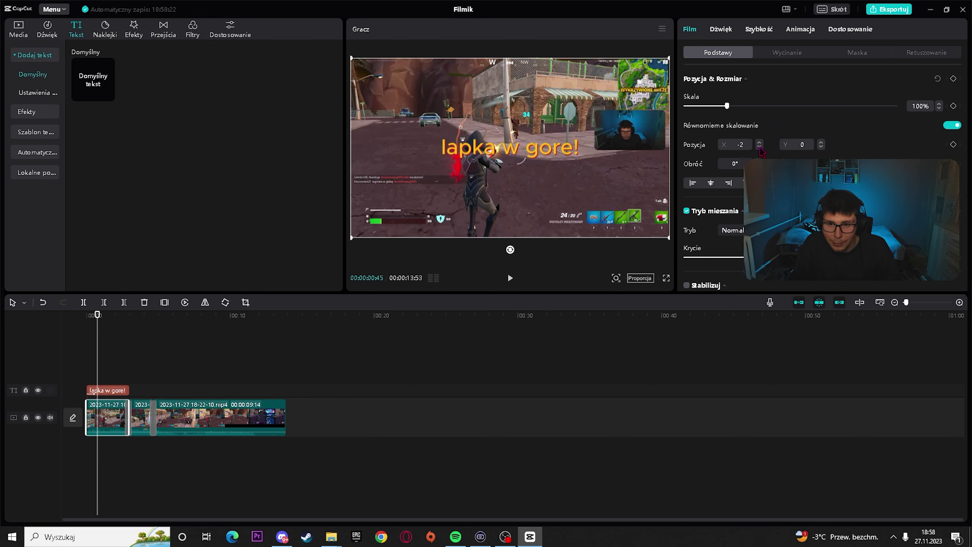
left_click_drag(760, 147, 762, 145)
left_click(761, 142)
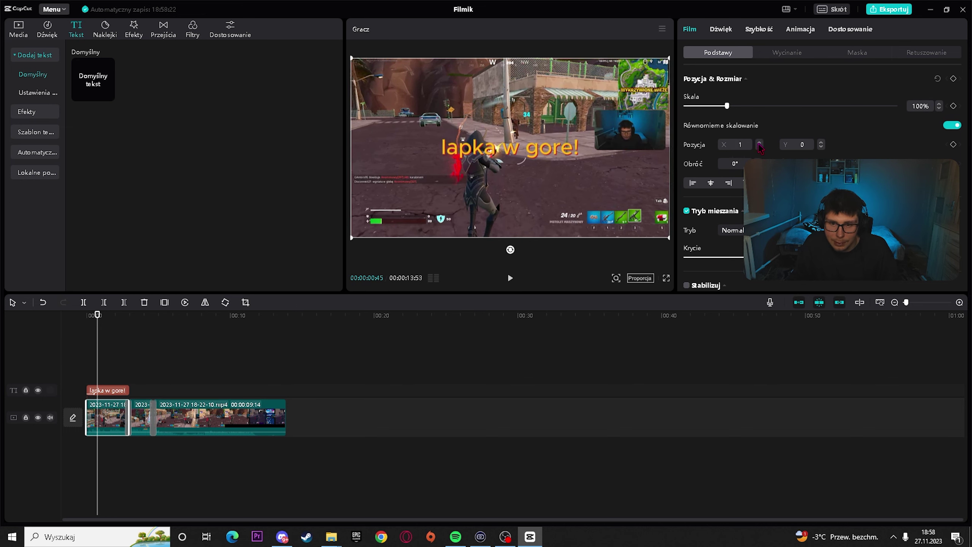
Step: Move the "lapka w gore!" caption straight down to the bottom centre of the frame and scrub past it
left_click(115, 391)
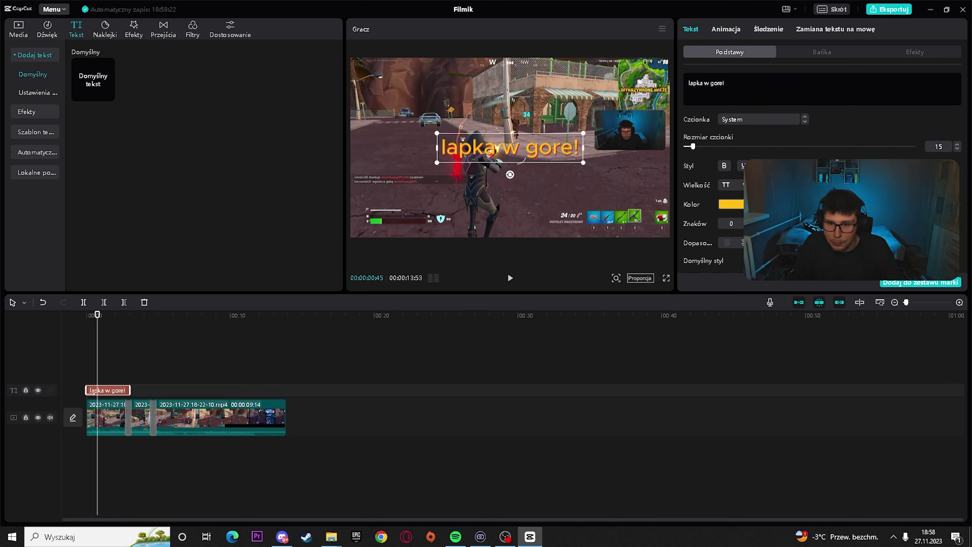
left_click_drag(520, 150, 521, 229)
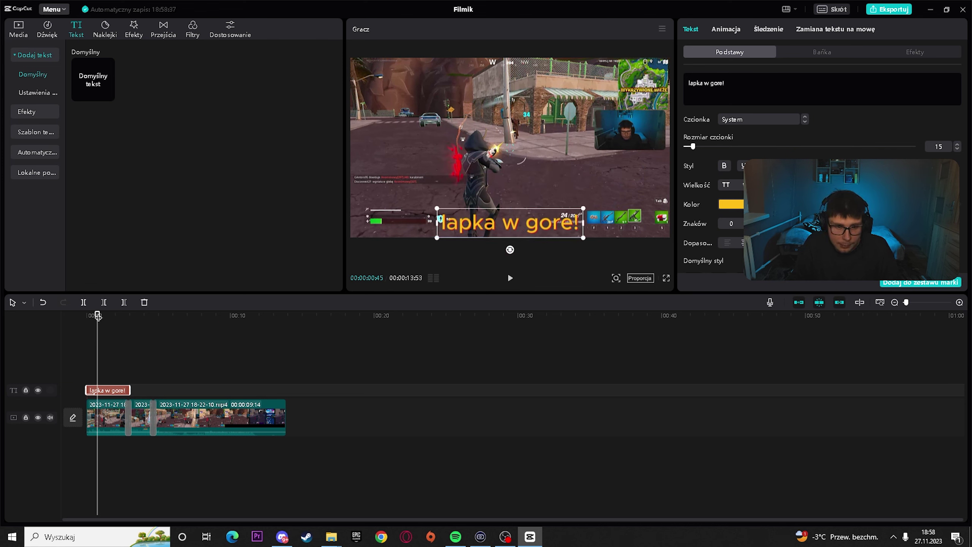
left_click_drag(98, 315, 176, 337)
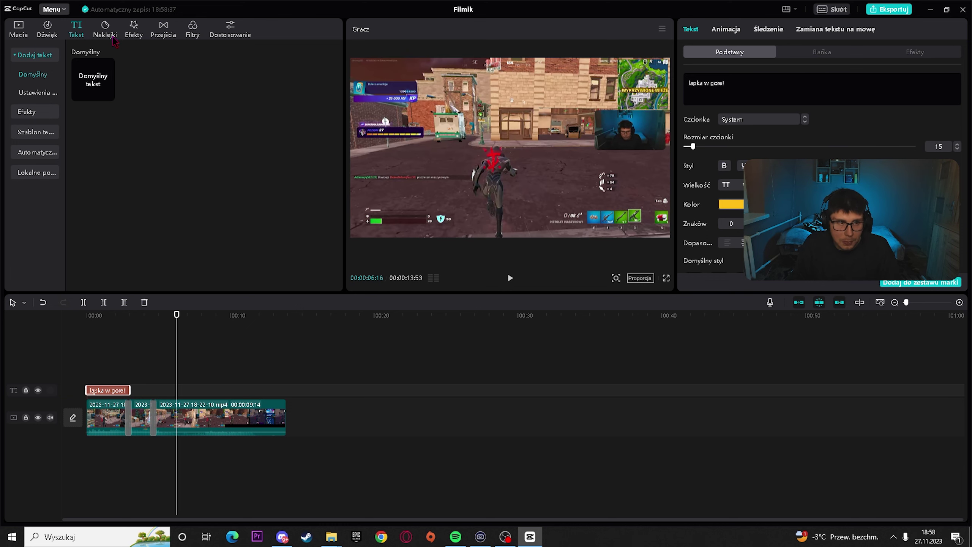
Step: Place the red Subscribe, like-counter and notification-bell stickers one after another on the timeline after the caption, and scrub through them
left_click(111, 36)
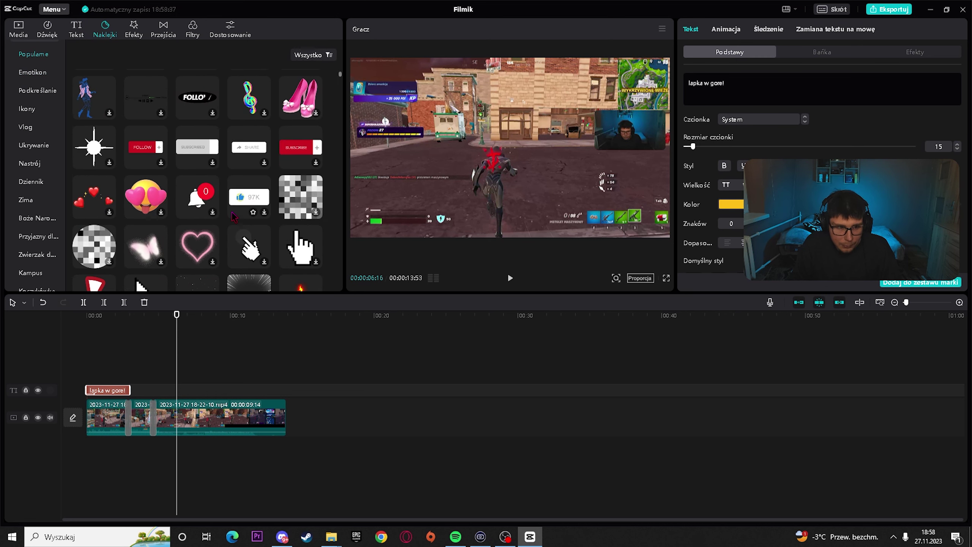
left_click_drag(302, 155, 137, 395)
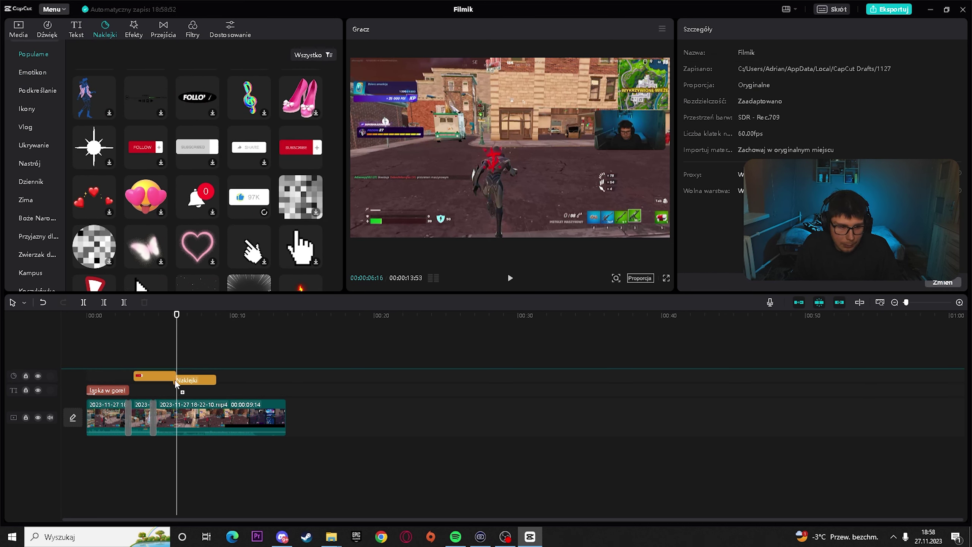
left_click(240, 187)
left_click_drag(240, 188, 220, 377)
left_click_drag(177, 313, 159, 361)
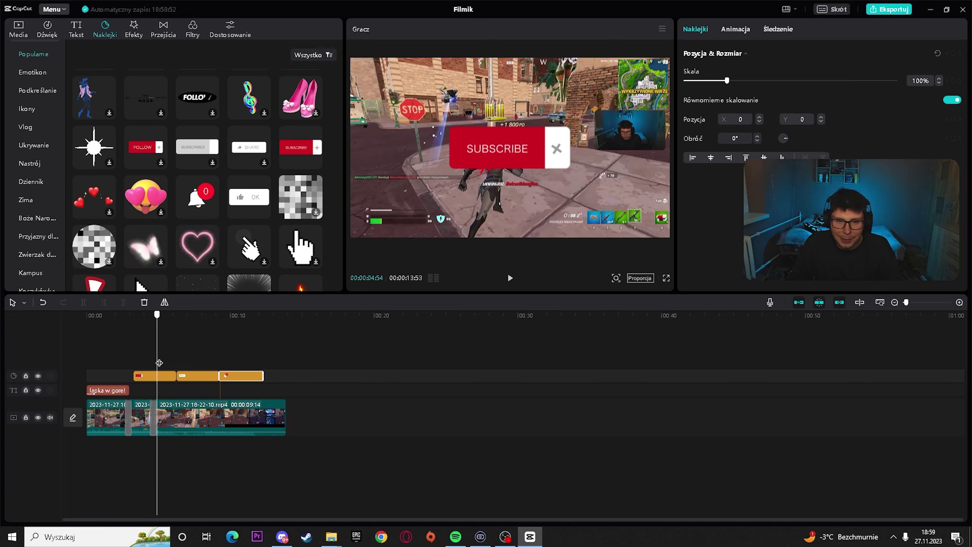
left_click_drag(159, 363, 86, 378)
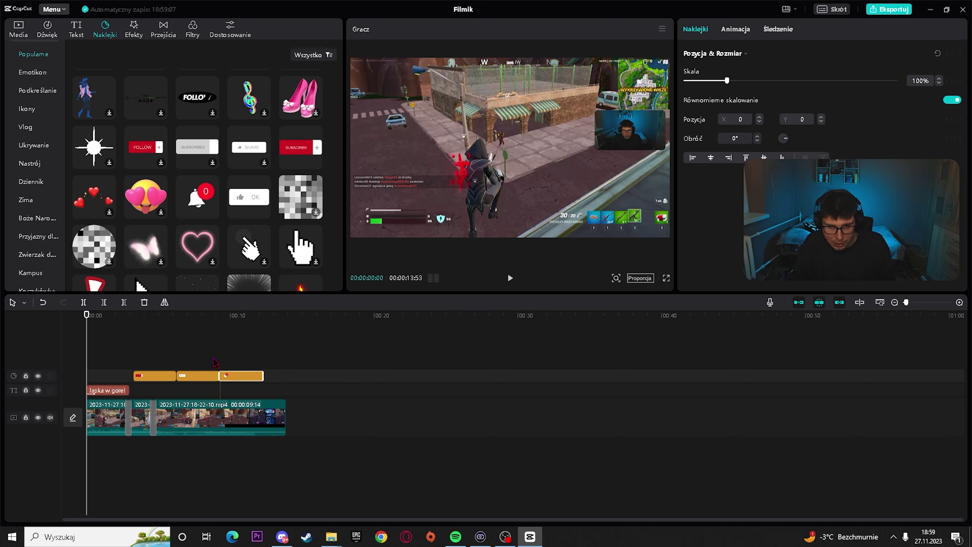
Step: Scale the Subscribe sticker to 36% and move it down to the bottom centre of the frame, at about Y -852
left_click(162, 316)
left_click(498, 150)
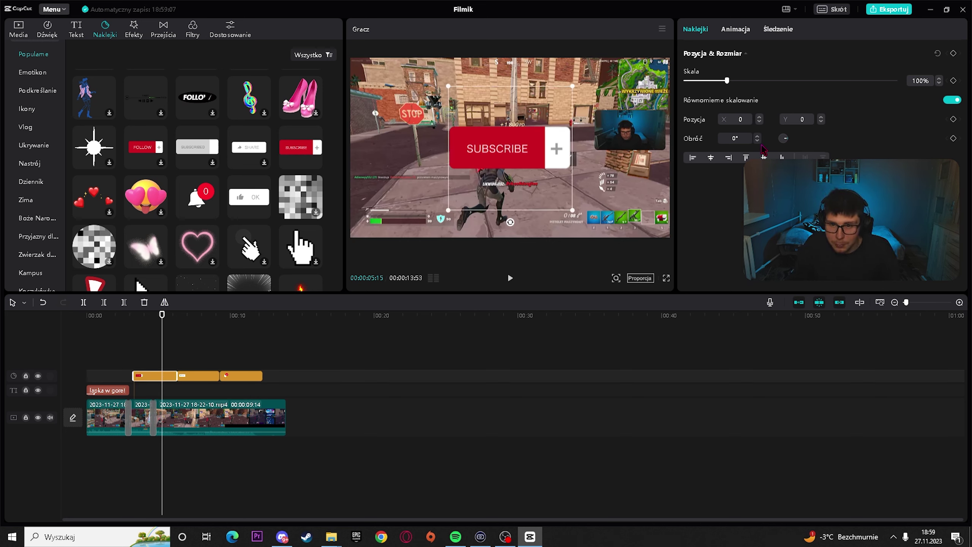
left_click_drag(727, 82, 702, 86)
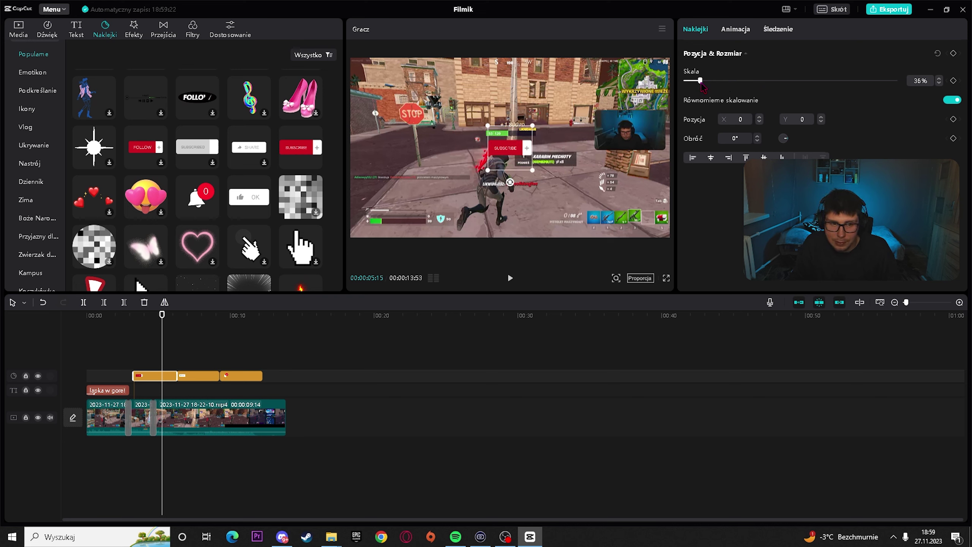
left_click_drag(506, 152, 504, 225)
Step: Scale the like-counter sticker to 42% and move it down to the bottom centre of the frame
left_click(197, 329)
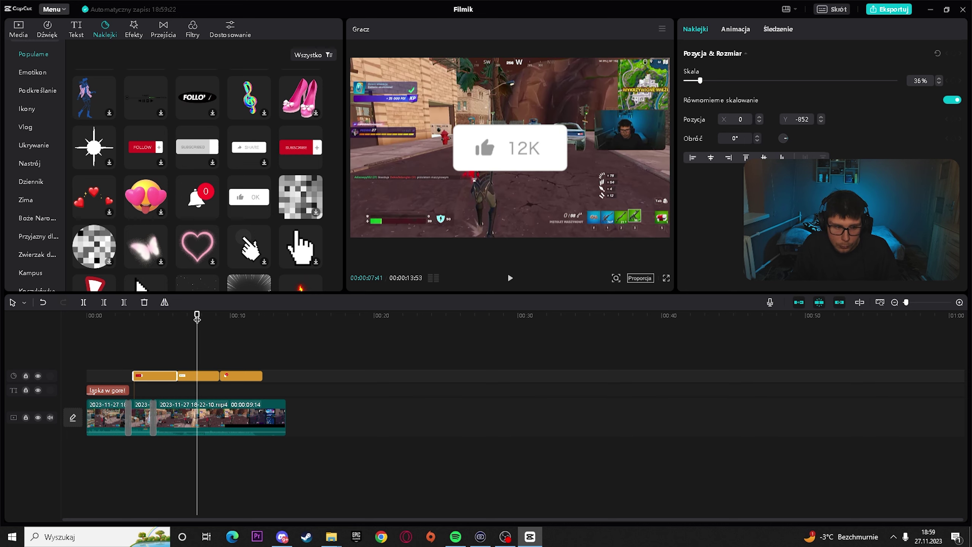
left_click(208, 376)
left_click_drag(727, 82, 703, 81)
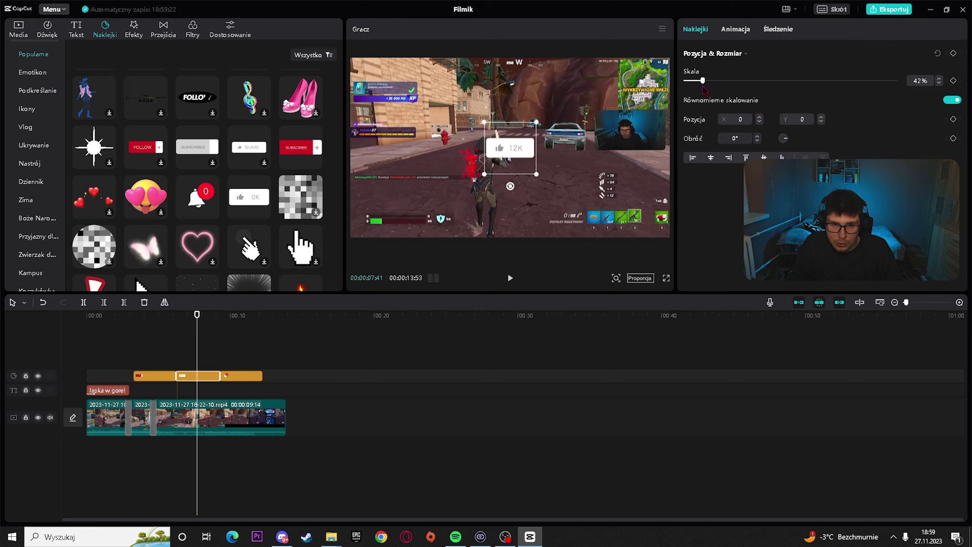
left_click_drag(520, 155, 517, 225)
Step: Scale the notification-bell sticker to 42% and move it down to the bottom centre of the frame, at about Y -843
left_click(240, 317)
left_click(242, 376)
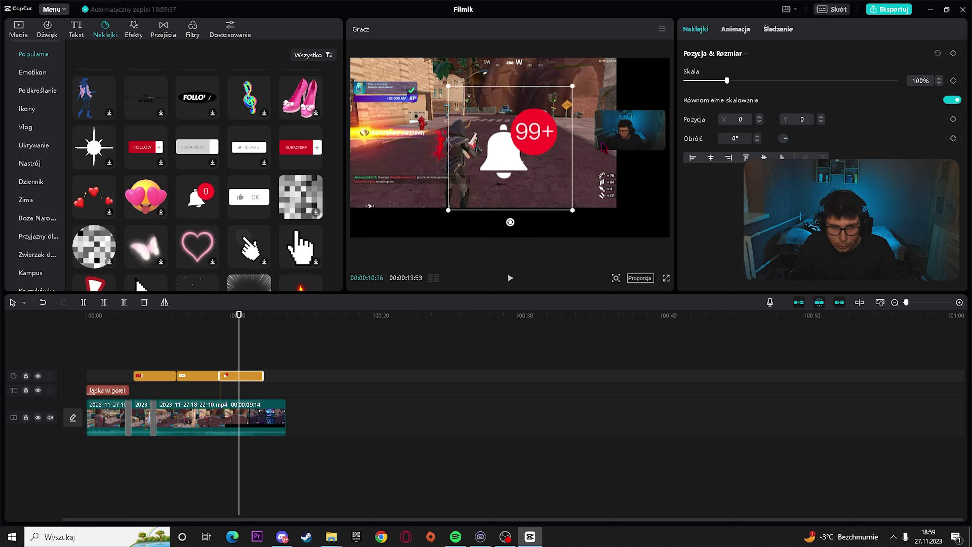
left_click_drag(727, 81, 704, 89)
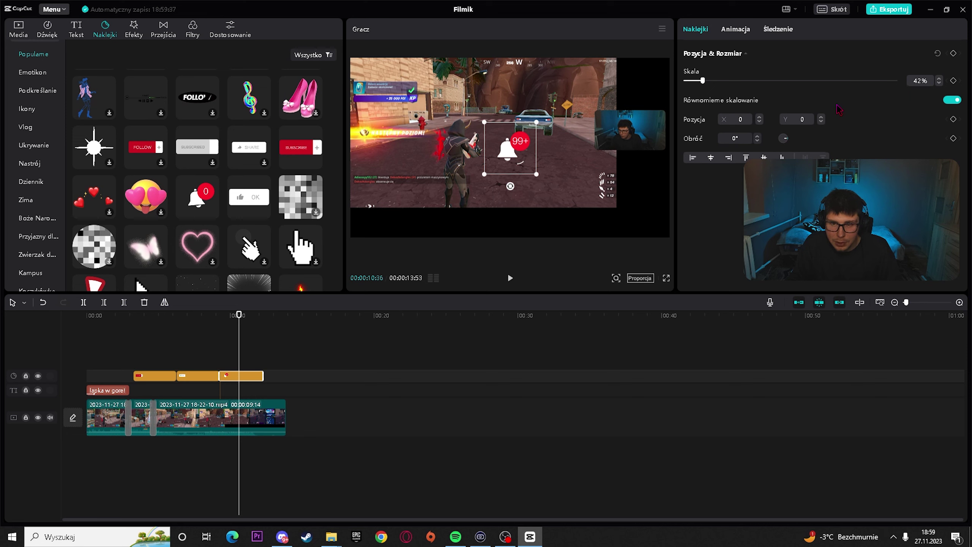
left_click_drag(505, 163, 512, 226)
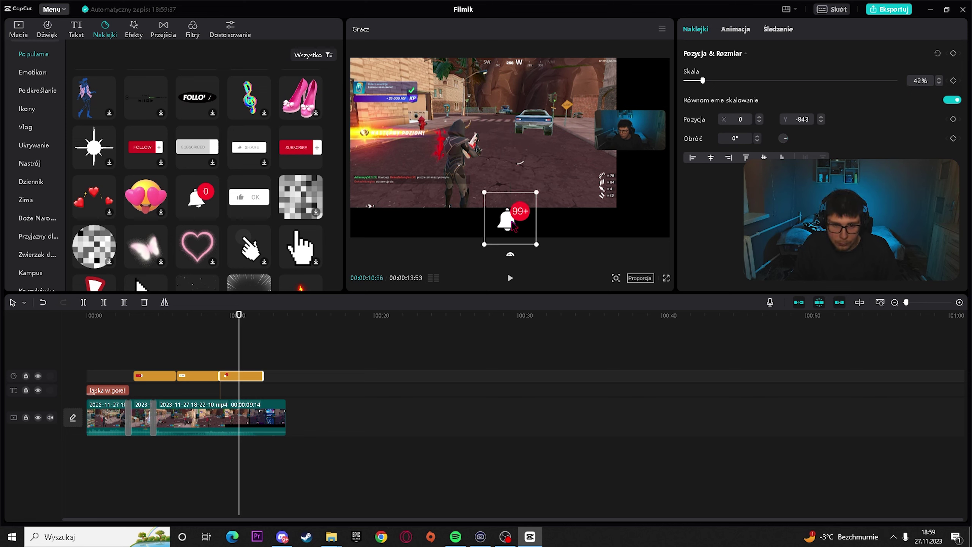
Step: Scrub through the stickers and trim the end of the last clip to 00:00:11:48, within the bell sticker
left_click(220, 316)
mouse_move(220, 316)
left_mouse_down()
mouse_move(150, 316)
mouse_move(216, 318)
left_mouse_up()
left_click_drag(217, 359, 176, 365)
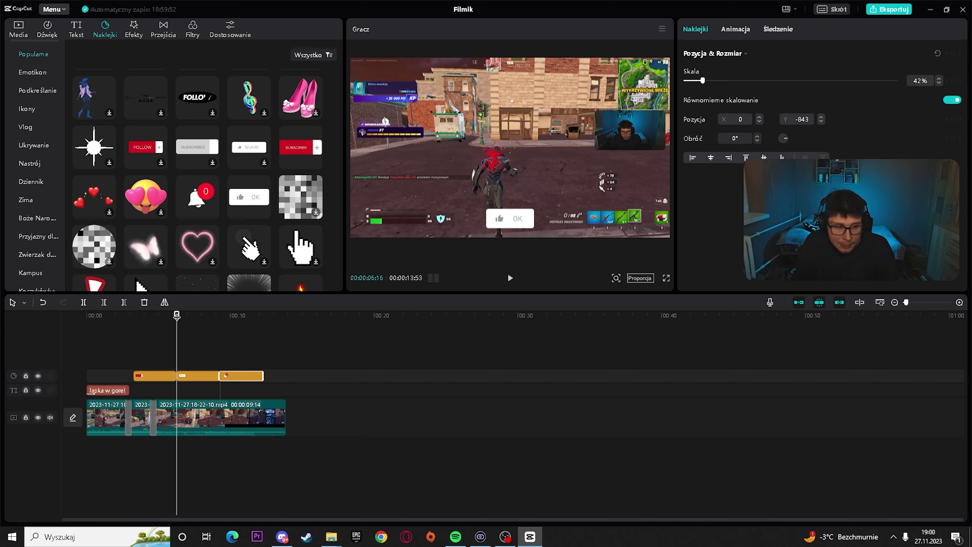
left_click_drag(176, 316, 256, 343)
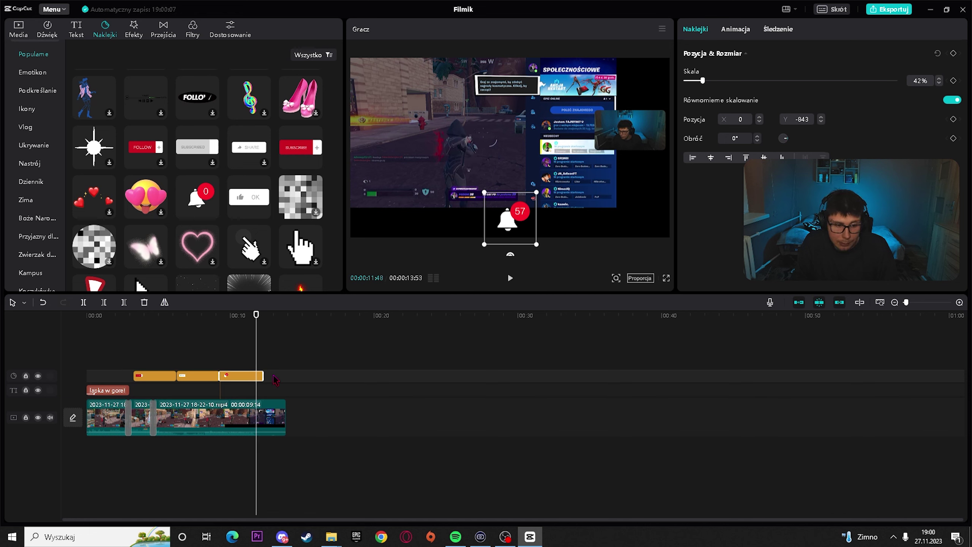
left_click_drag(285, 418, 257, 415)
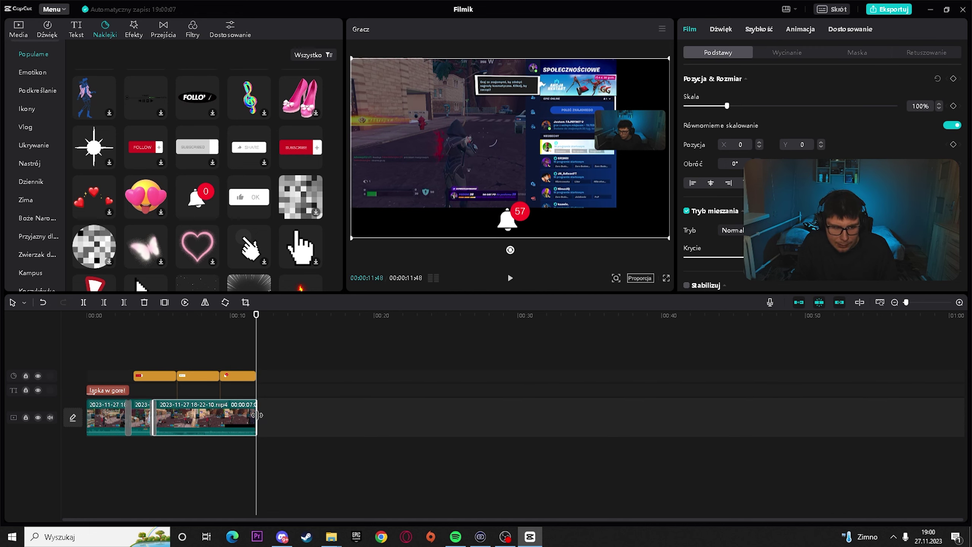
left_click_drag(234, 321, 49, 372)
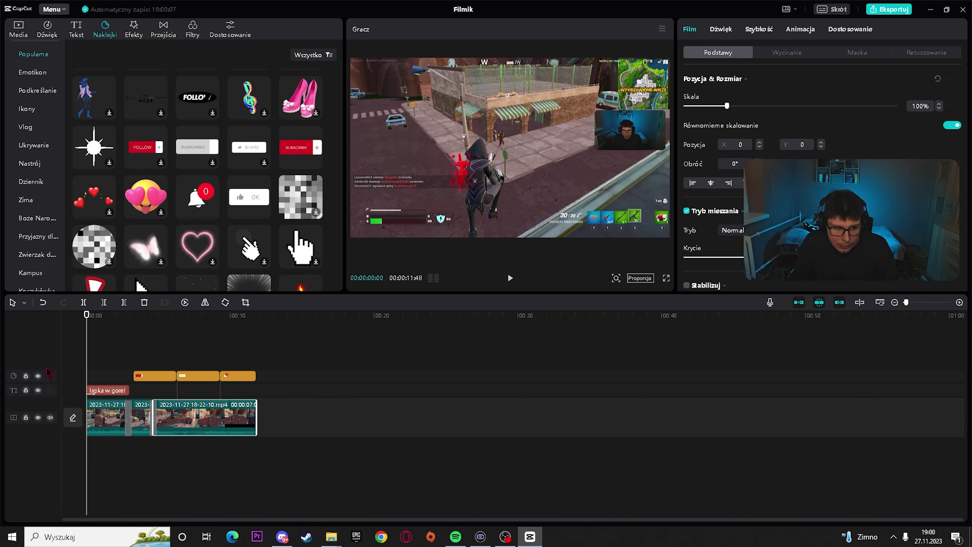
Step: Set the volume of the last gameplay clip to about 6.4 dB
left_click(184, 432)
left_click_drag(183, 431, 186, 431)
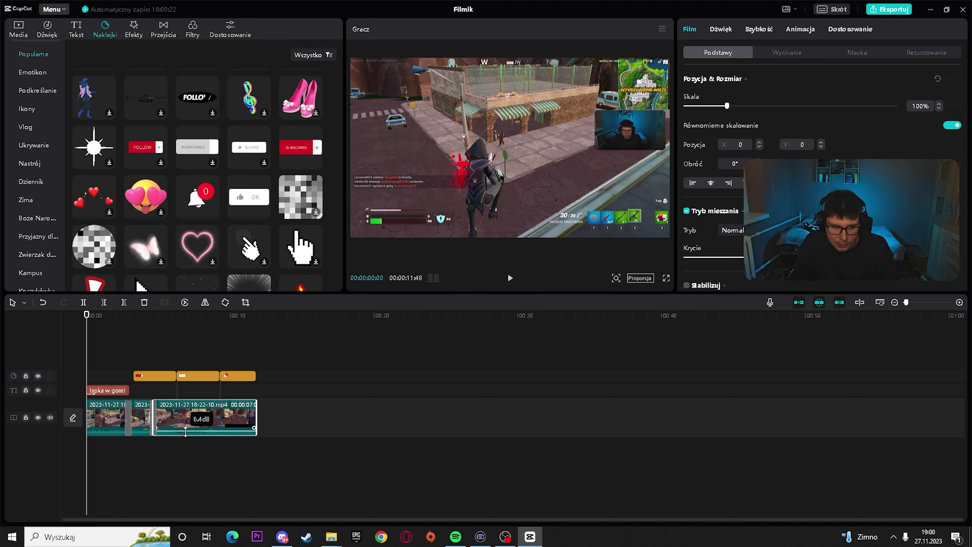
Step: Place the Emotional Breakcore Anime music track at the timeline start, lower its volume to about -30.8 dB and play the video back
left_click(185, 454)
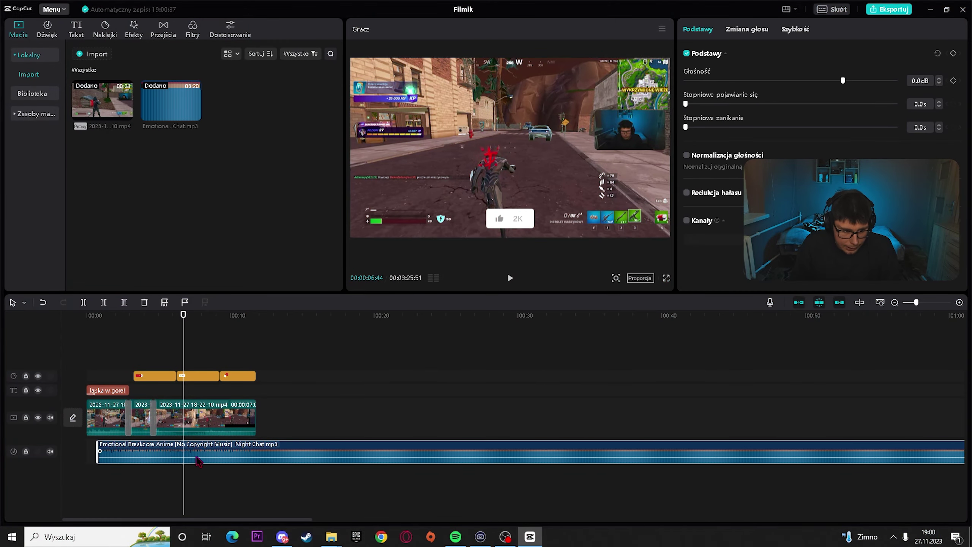
left_click_drag(197, 461, 185, 459)
left_click_drag(263, 456, 262, 464)
left_click_drag(184, 315, 85, 316)
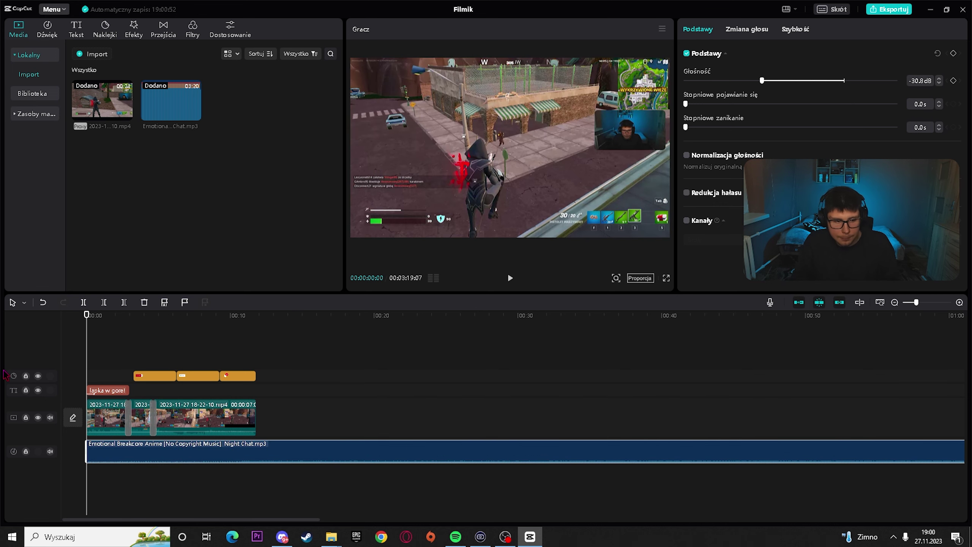
key("space")
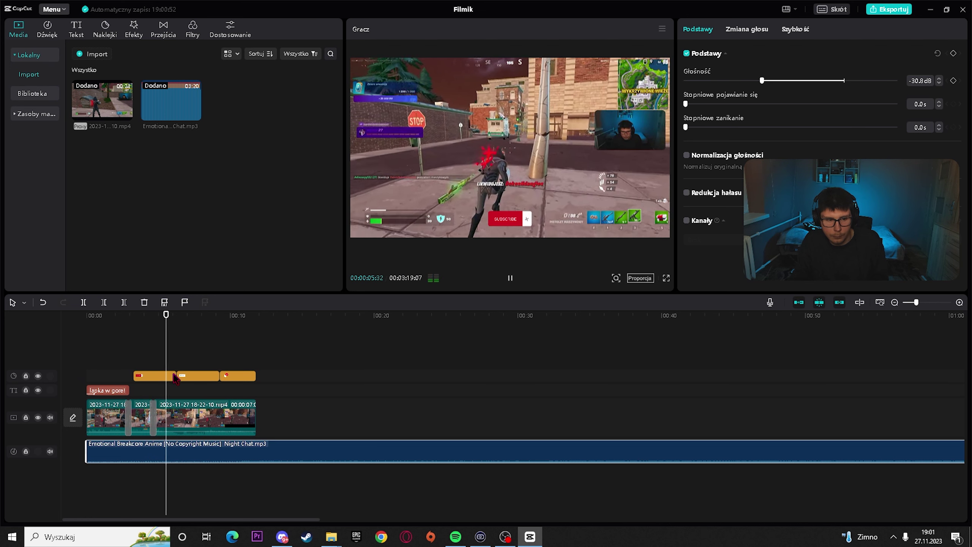
left_click(510, 278)
Step: Paste a copy of the last gameplay clip at 00:00:06:34 and trim the original clip's end back to that point
left_click(188, 423)
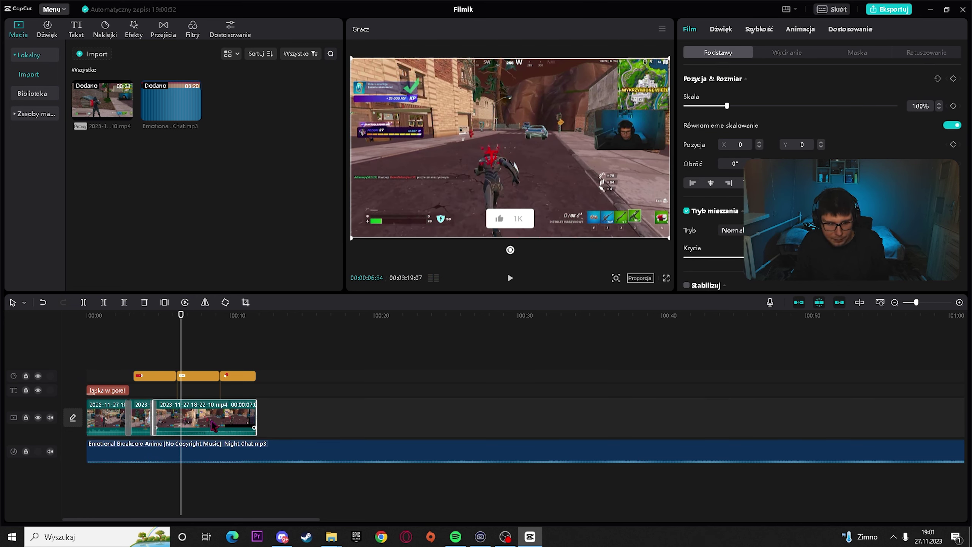
key("ctrl+v")
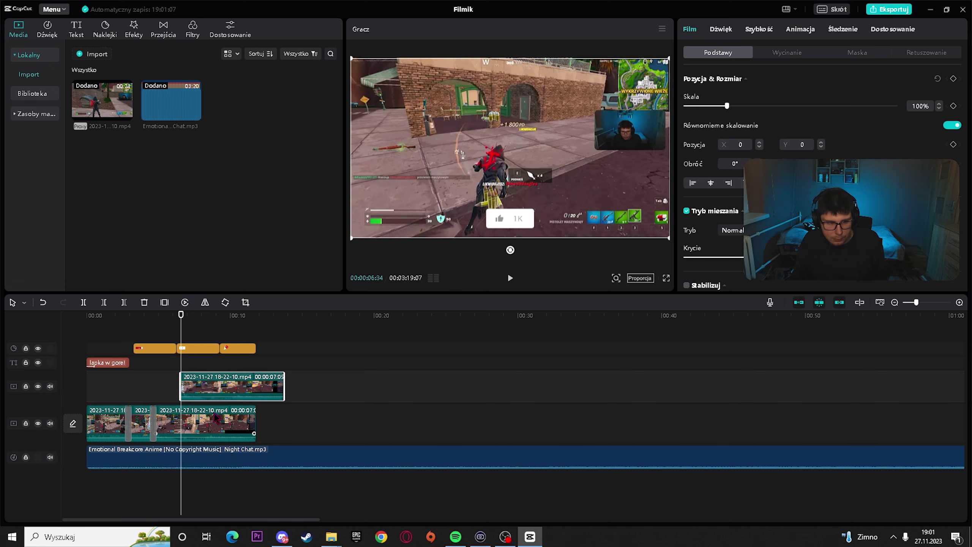
left_click_drag(181, 386, 181, 384)
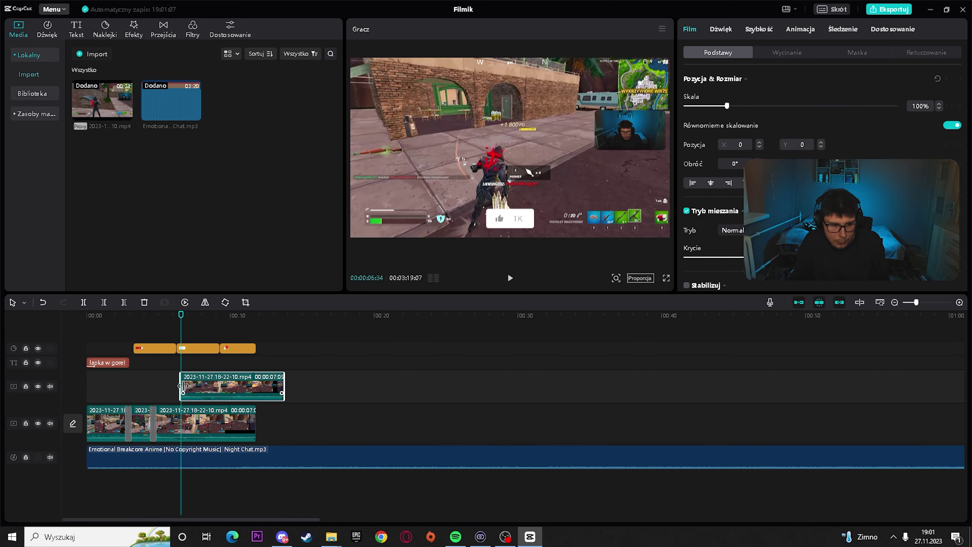
left_click_drag(255, 423, 180, 426)
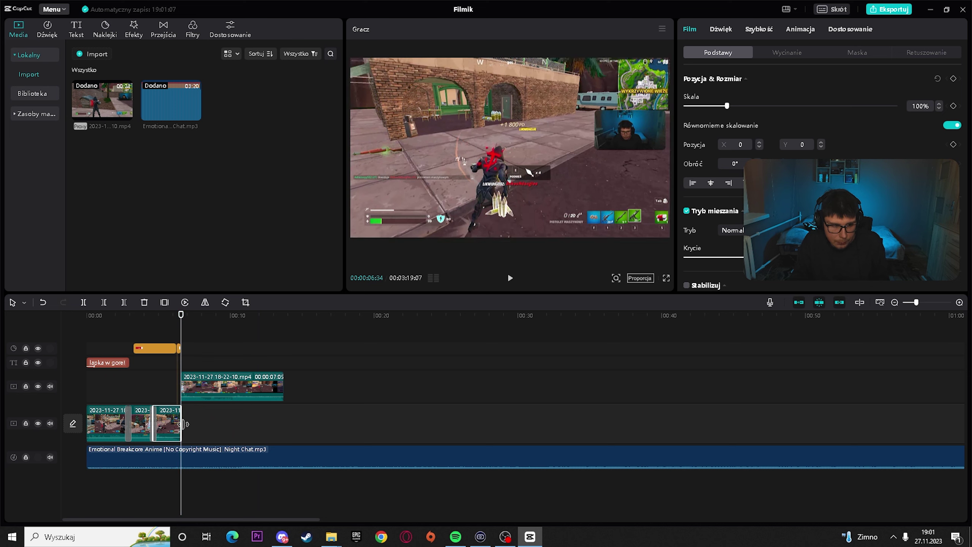
Step: Lower the copied clip's volume to about -9.4 dB and move it onto the main track directly after the trimmed clip
left_click(210, 395)
left_click_drag(210, 395, 210, 398)
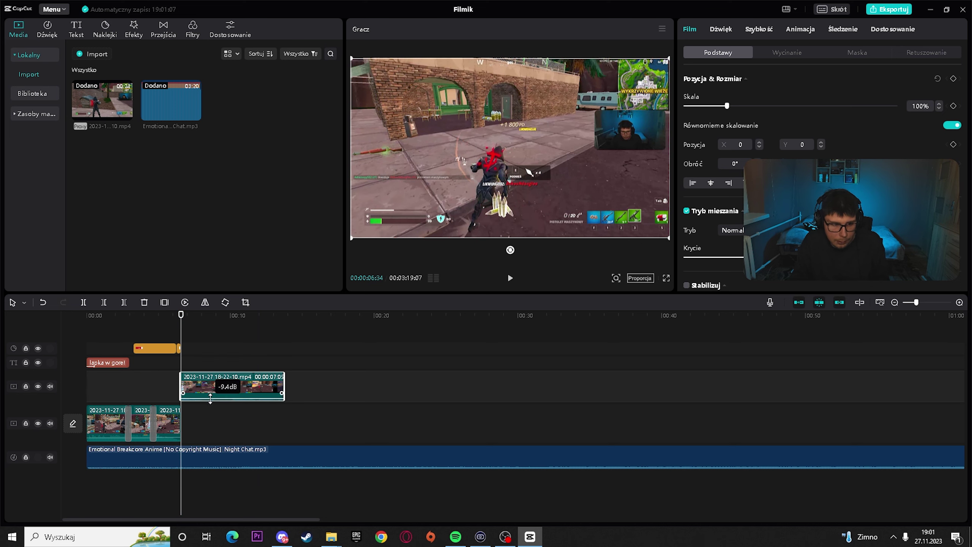
left_click_drag(210, 398, 213, 431)
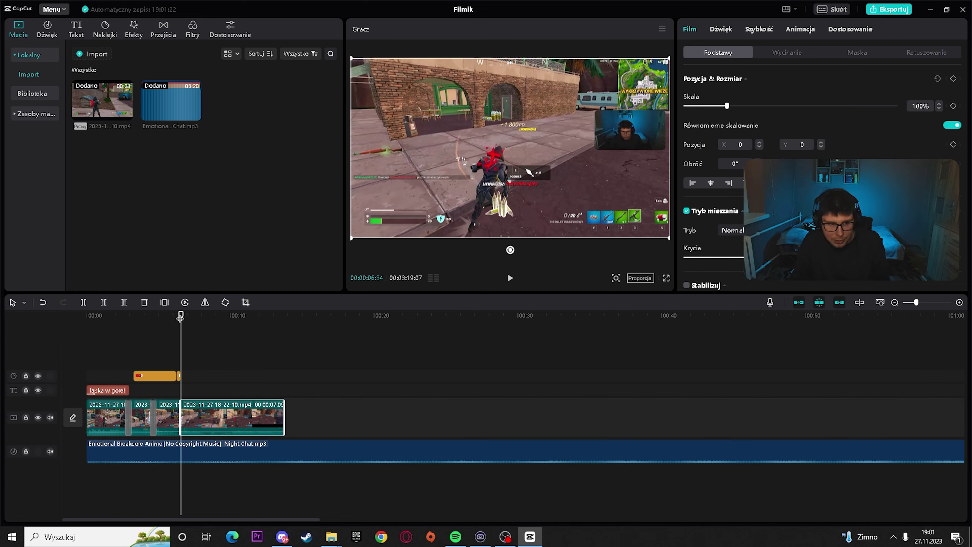
Step: Play the video from the start through the cut into the last gameplay clip
left_click_drag(179, 315, 88, 315)
key("space")
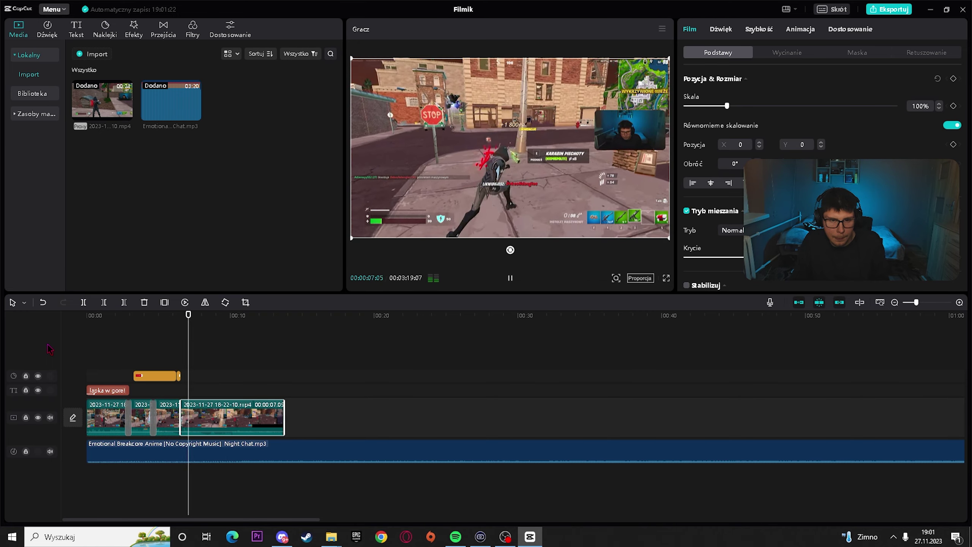
key("space")
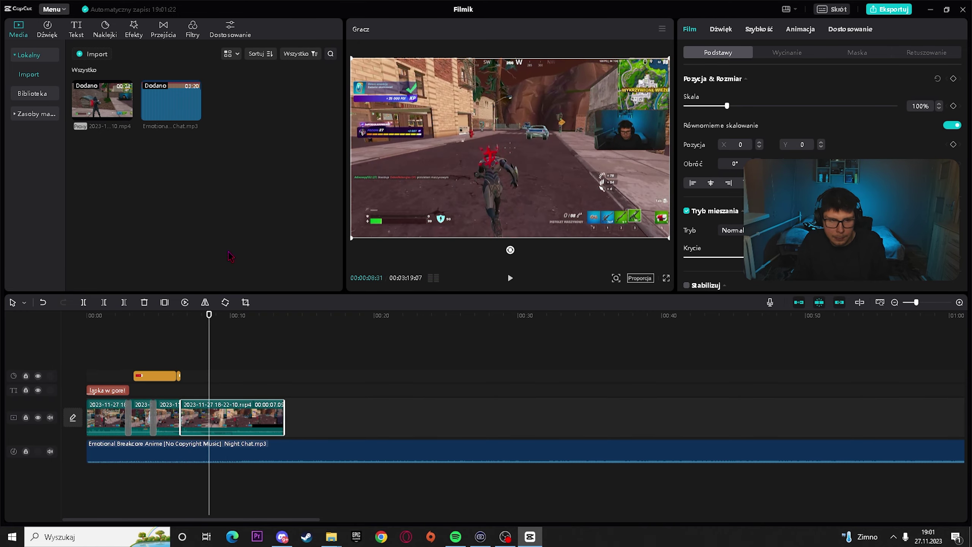
Step: Add the Zakłócenia transition between the third and last gameplay clips and play back across the cut
left_click(165, 35)
scroll(263, 163, "down", 15)
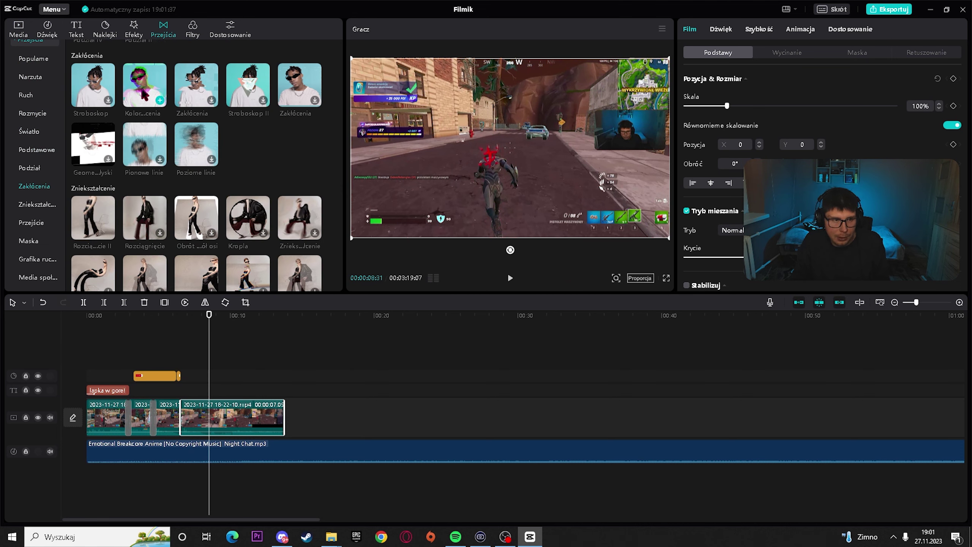
mouse_move(308, 98)
left_mouse_down()
mouse_move(210, 393)
mouse_move(180, 419)
left_mouse_up()
left_click(173, 315)
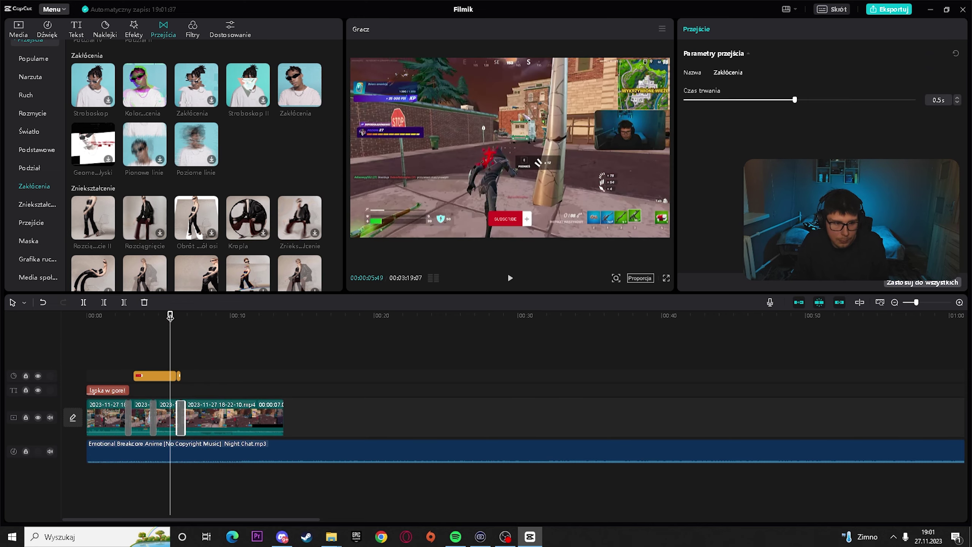
key("space")
key("space")
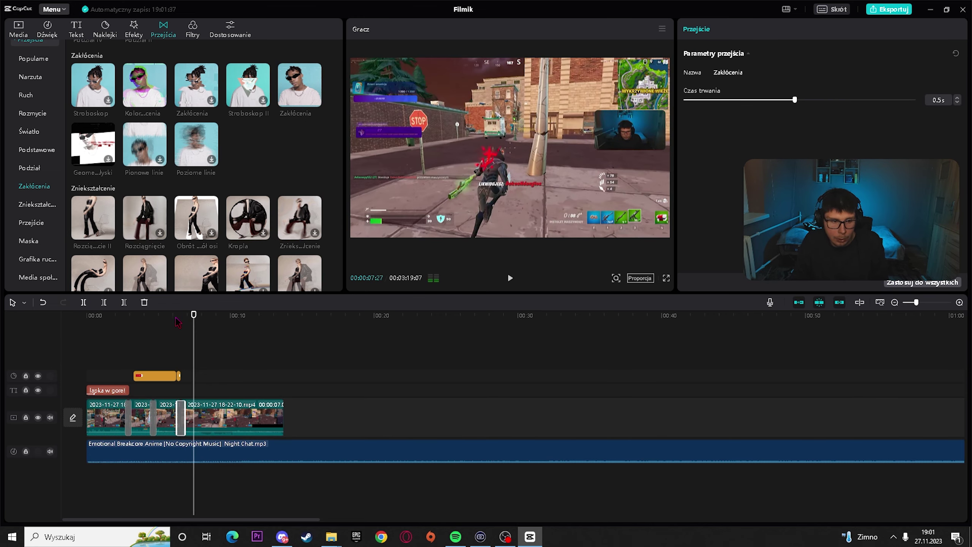
left_click(181, 317)
left_click(170, 317)
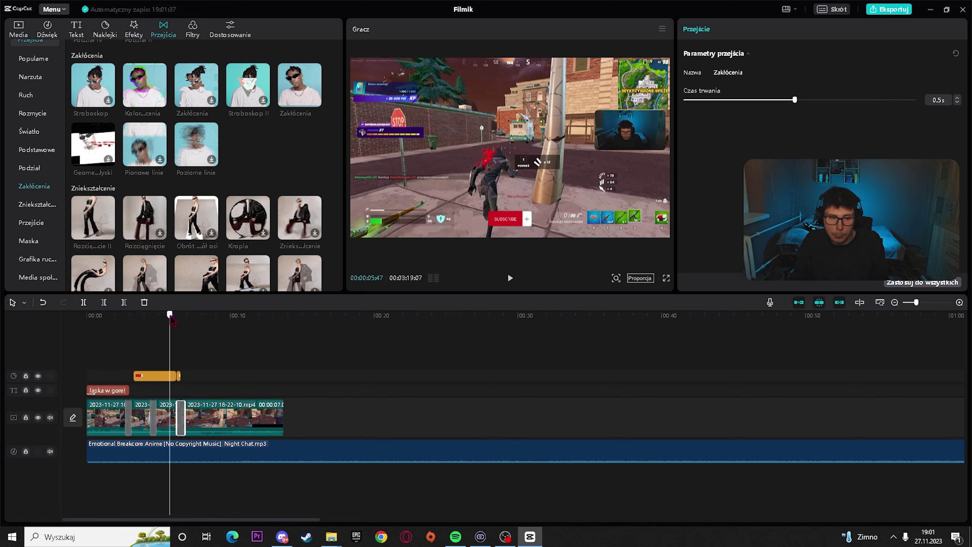
key("space")
key("space")
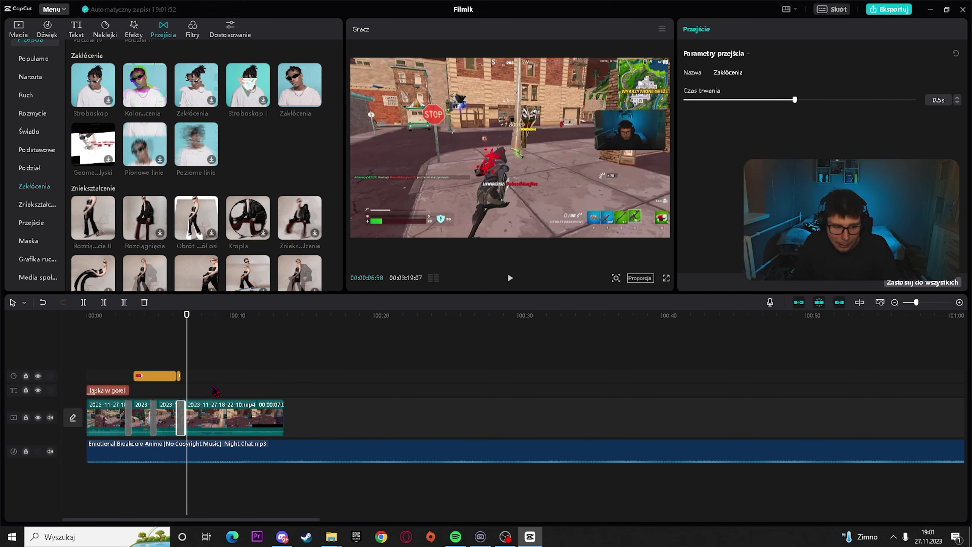
Step: Review the caption, the stickers and the transitions at several points of the edited video
left_click(101, 317)
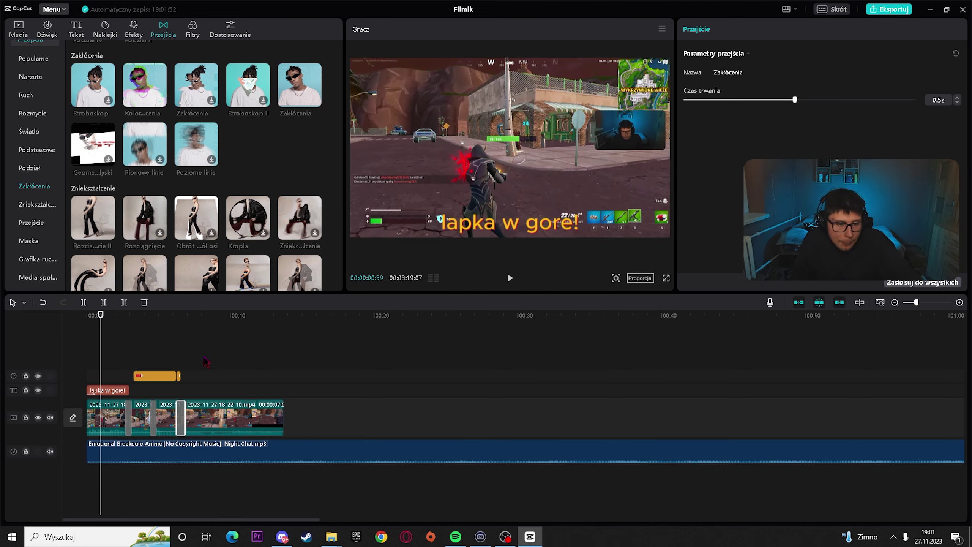
left_click(130, 317)
left_click(149, 316)
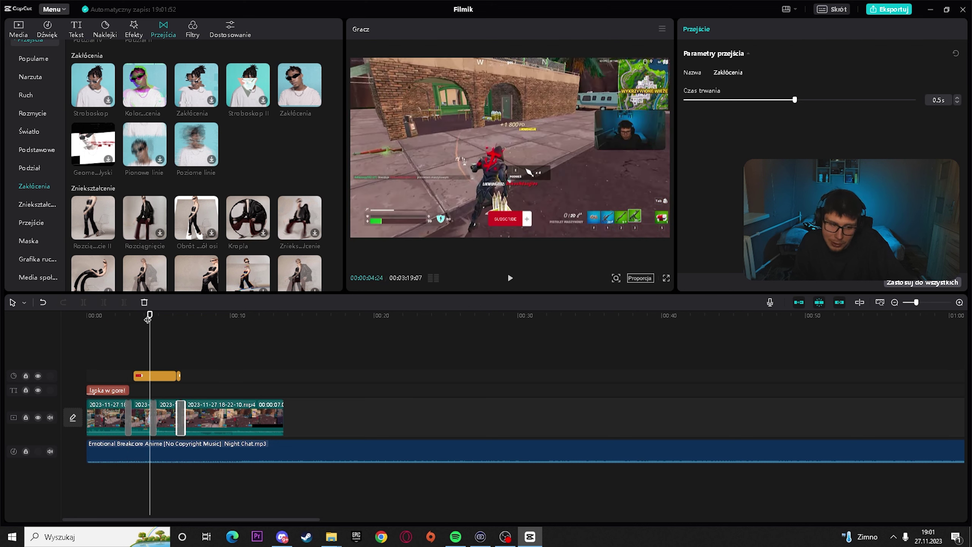
left_click(173, 316)
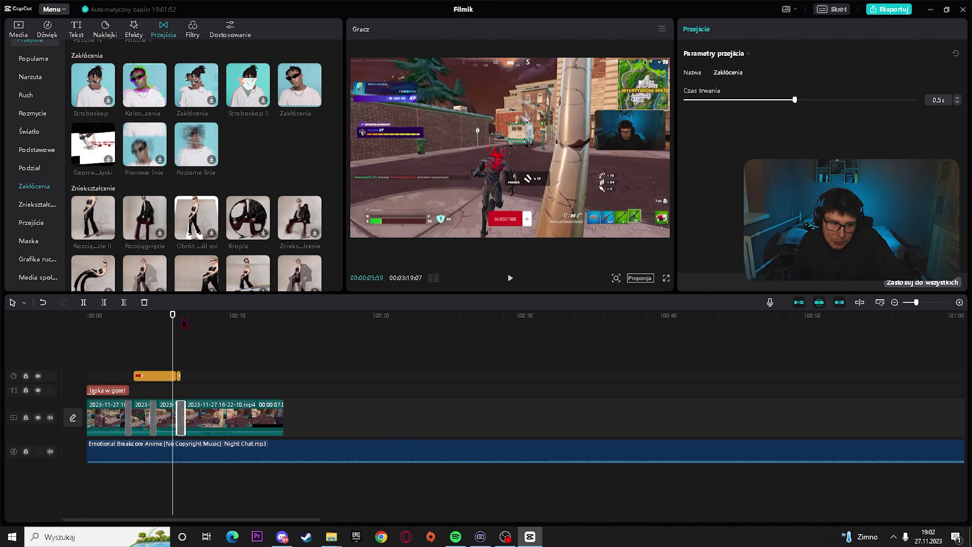
left_click(182, 317)
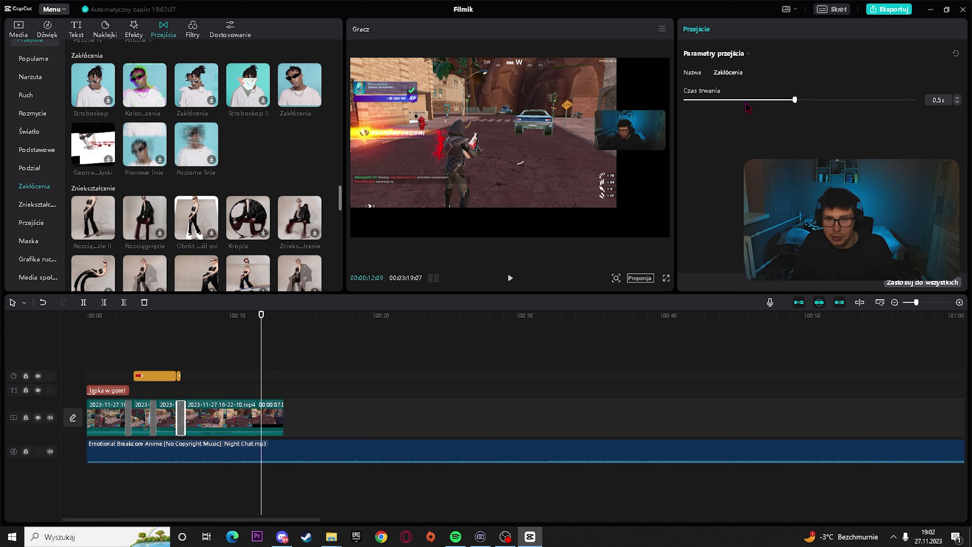
left_click(21, 33)
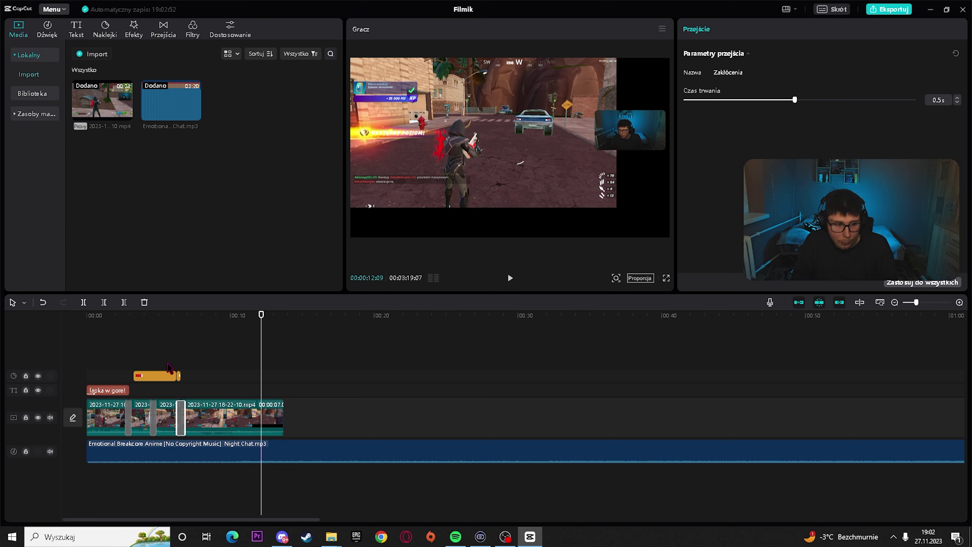
left_click(90, 318)
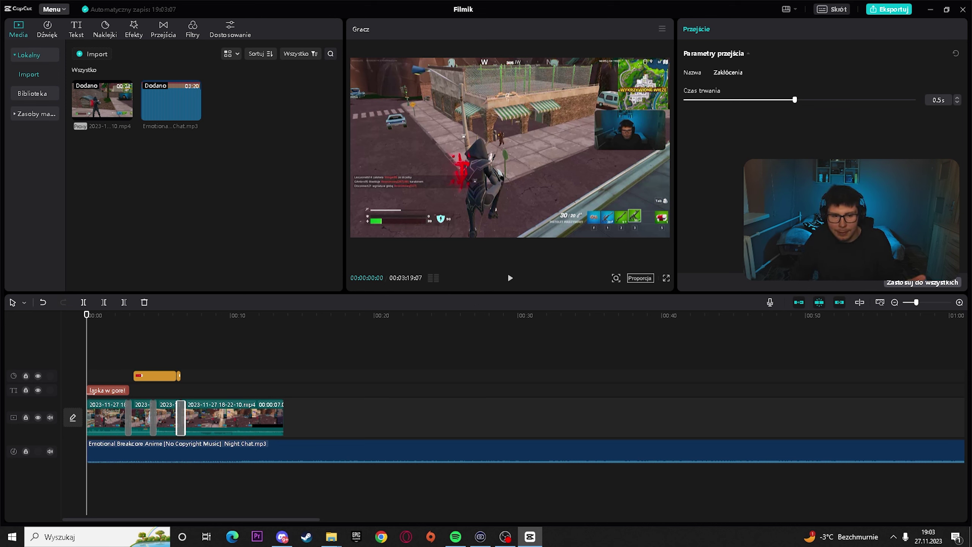
Step: Give the Emotional Breakcore Anime music track a fade-in of 1.8 s
left_click_drag(257, 321, 287, 317)
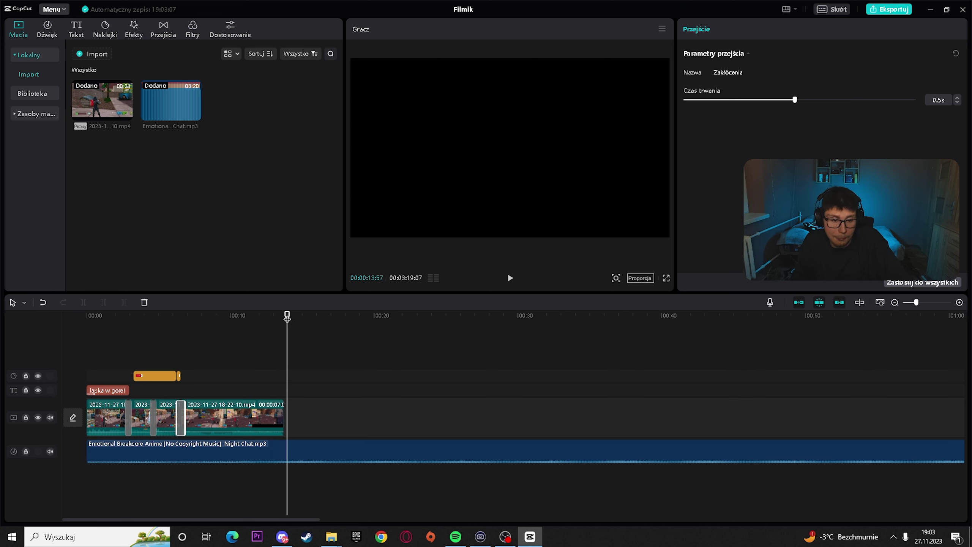
left_click(295, 452)
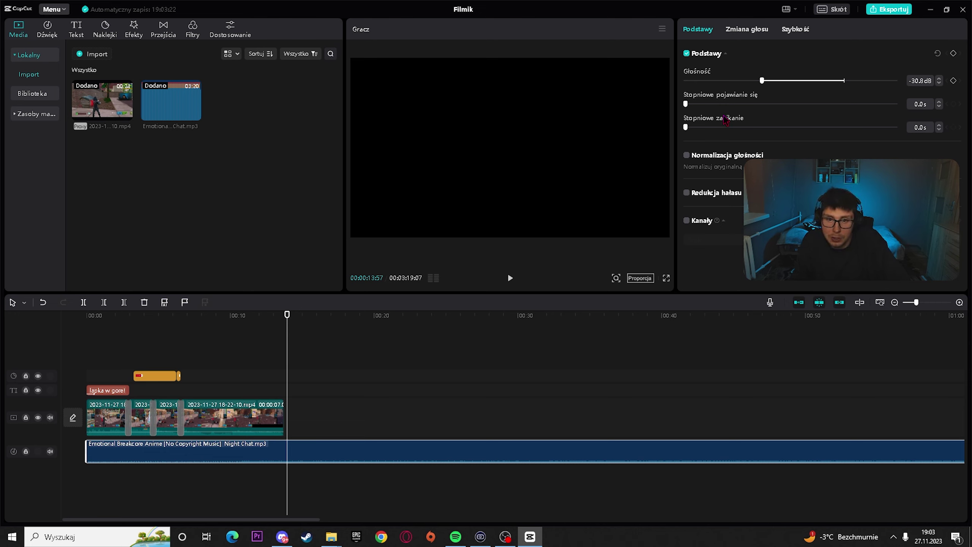
left_click_drag(685, 104, 723, 106)
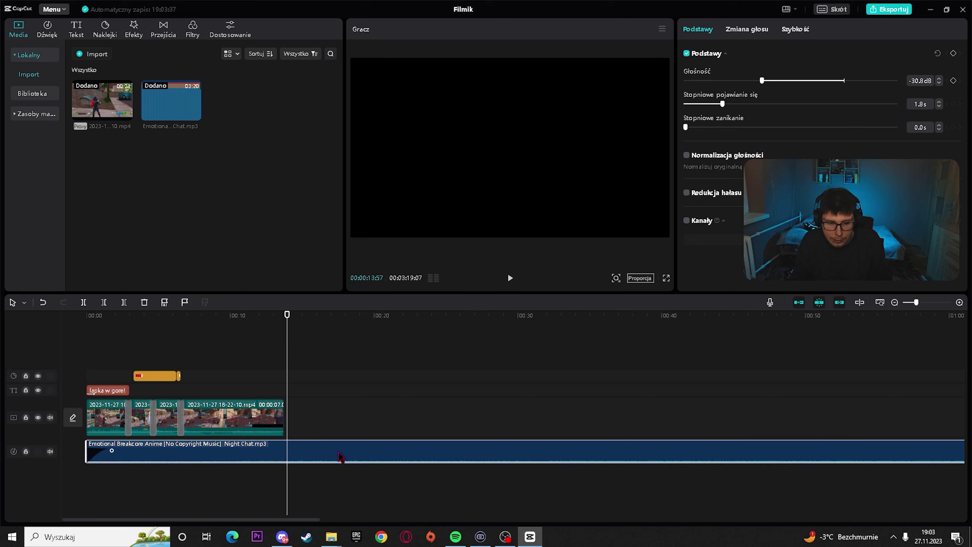
key("ctrl+c")
key("ctrl+v")
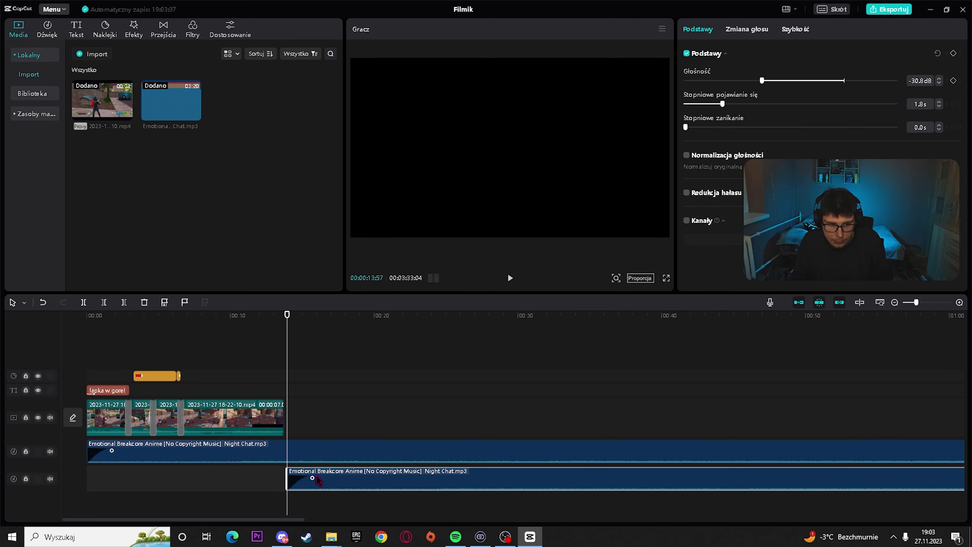
left_click_drag(312, 474, 289, 486)
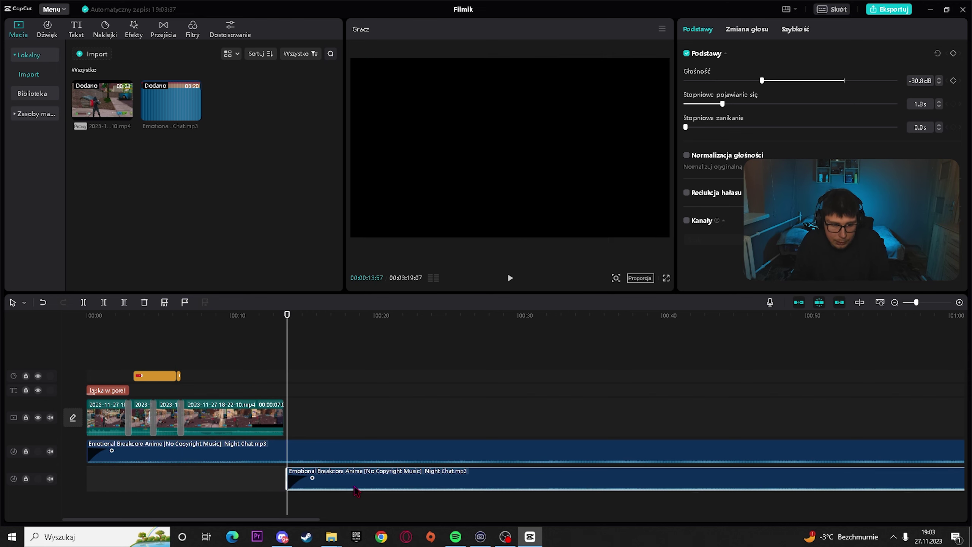
key("Delete")
Step: Trim the music track's end back to about the end of the last gameplay clip, with a 3.3 s fade-out
left_click_drag(237, 519, 881, 519)
left_click(692, 446)
left_click_drag(692, 447, 233, 460)
left_click(221, 320)
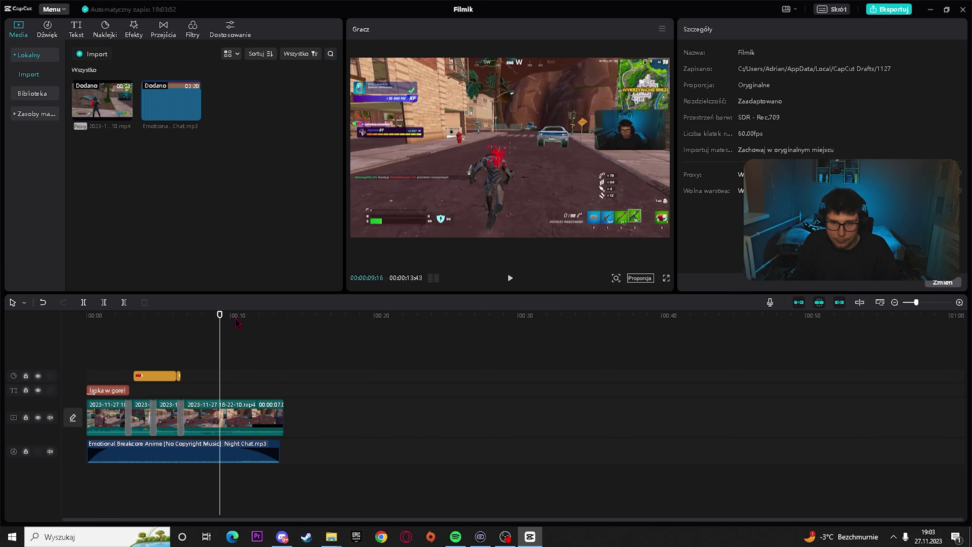
Step: Try noise reduction (Redukcja hałasu) on the music track
left_click(248, 454)
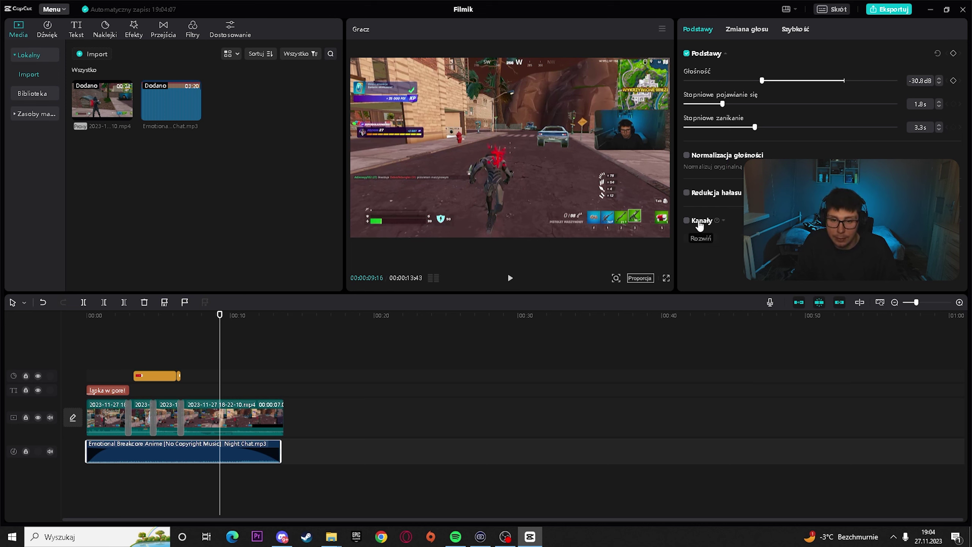
left_click(687, 192)
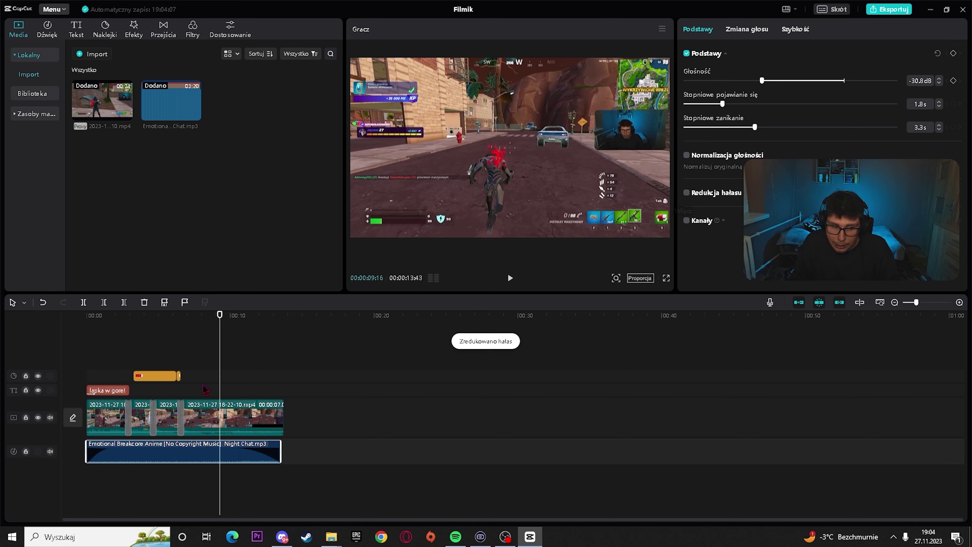
Step: Examine the sound, speed and animation settings available for the last gameplay clip
left_click(199, 427)
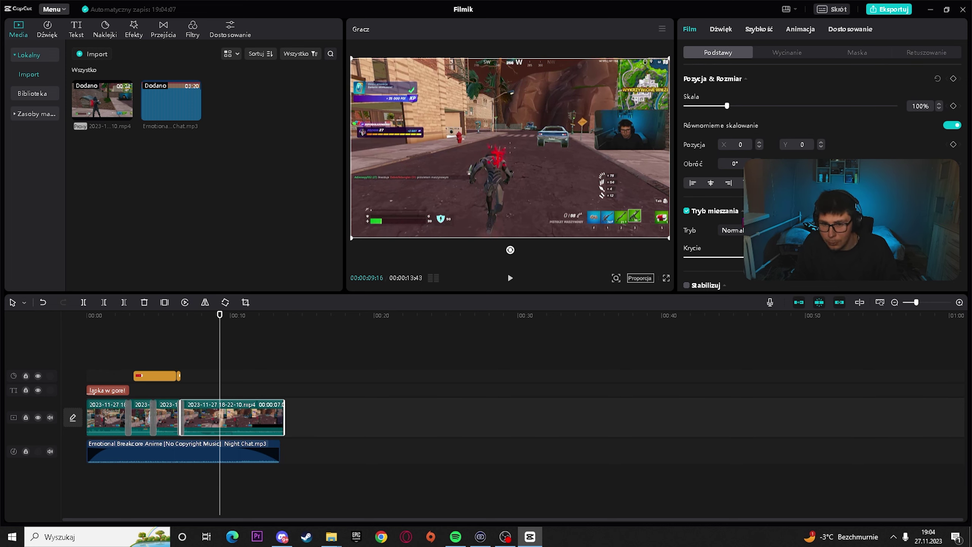
left_click(109, 317)
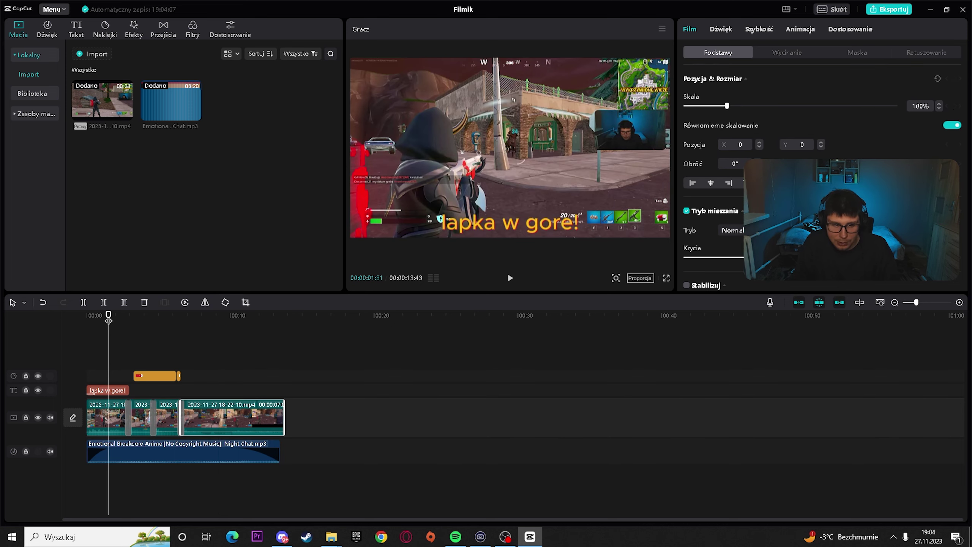
left_click_drag(108, 317, 37, 325)
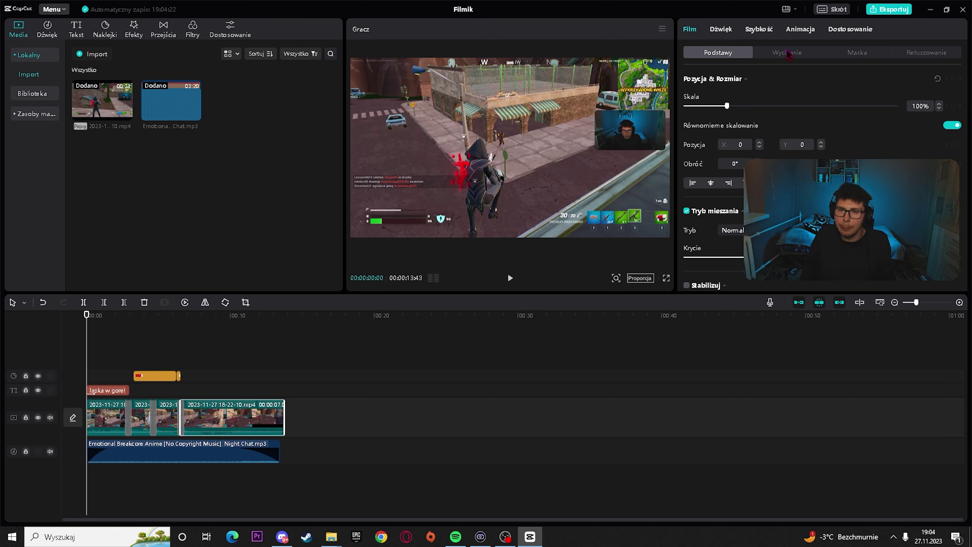
left_click(721, 31)
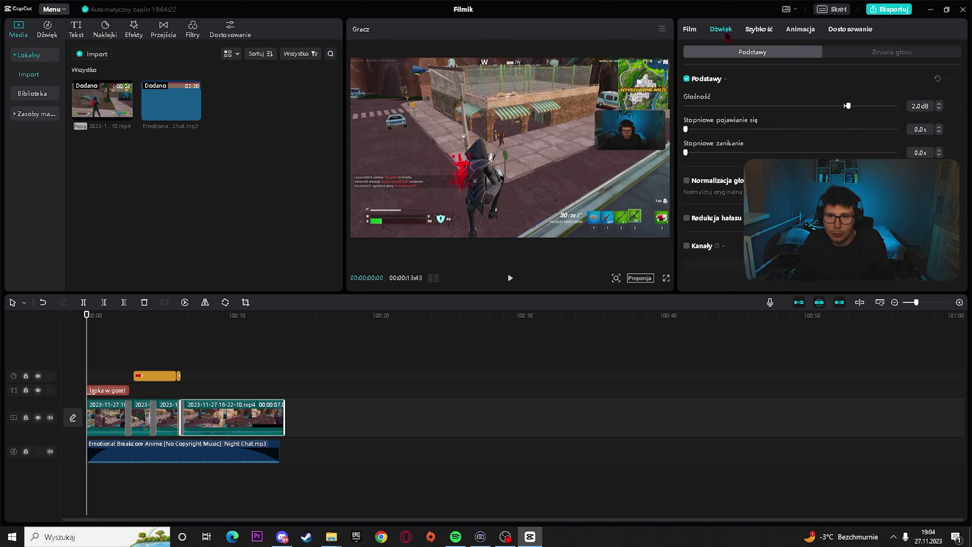
left_click(758, 34)
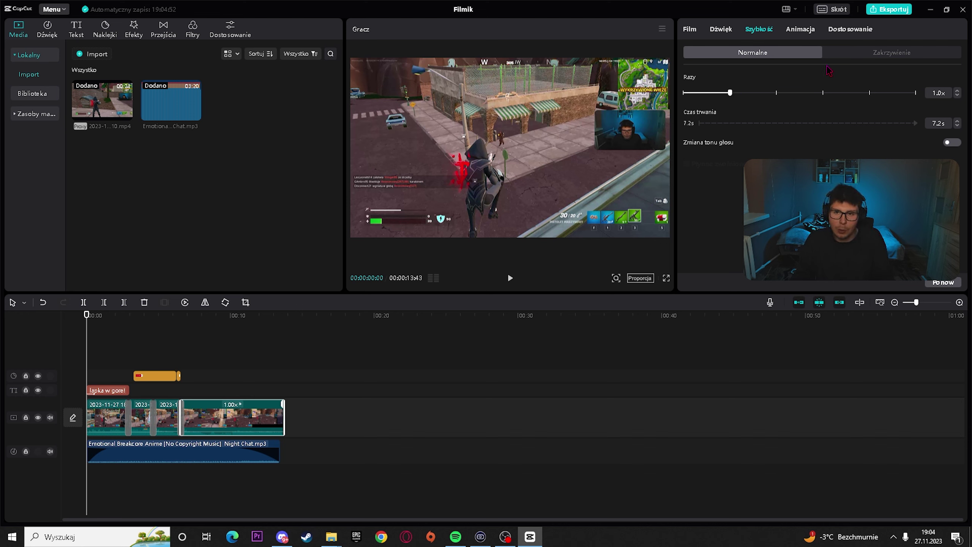
left_click(809, 32)
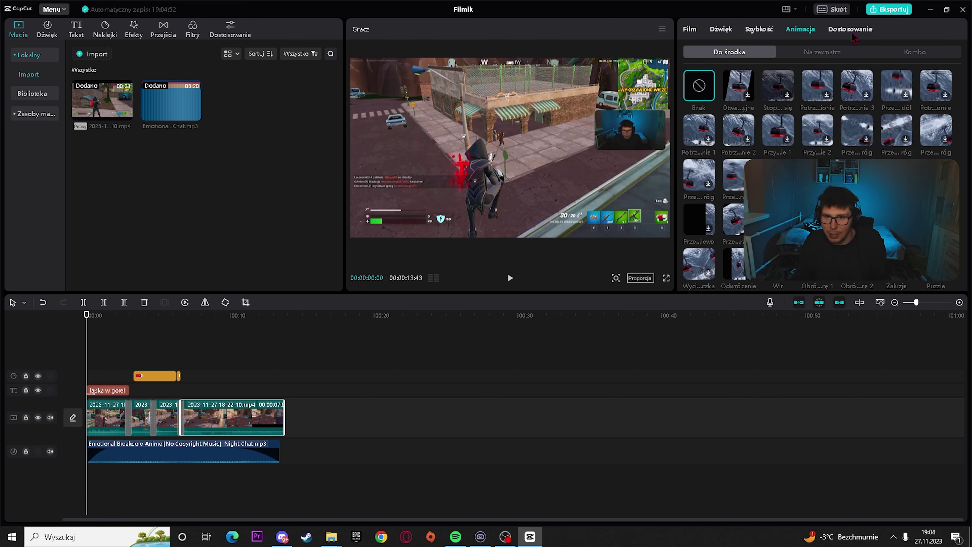
Step: Apply the last gameplay clip's colour adjustment to all clips
left_click(852, 34)
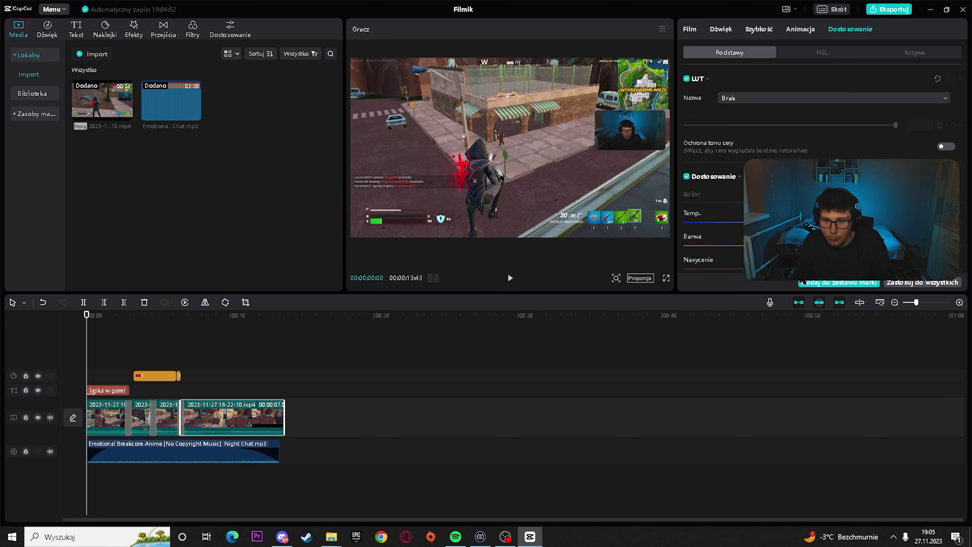
left_click(230, 317)
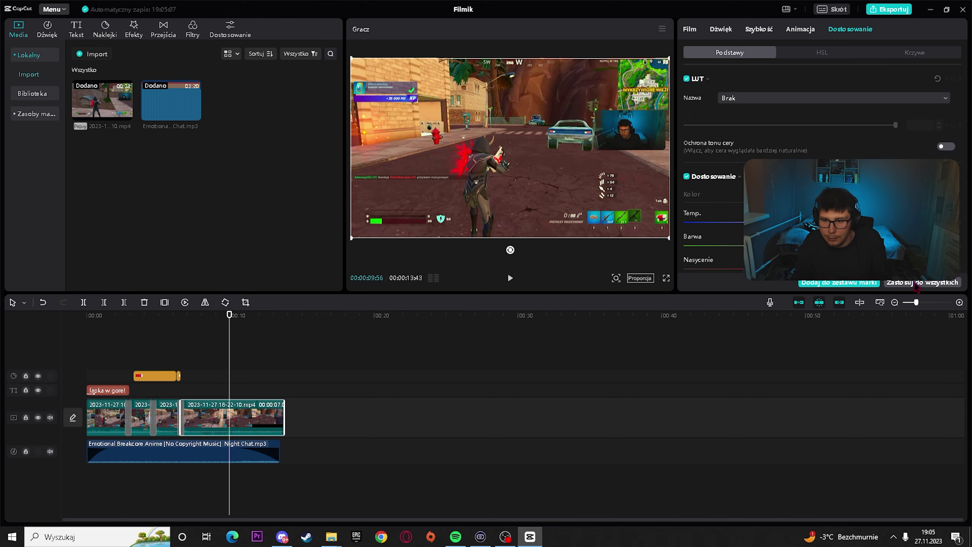
left_click(917, 284)
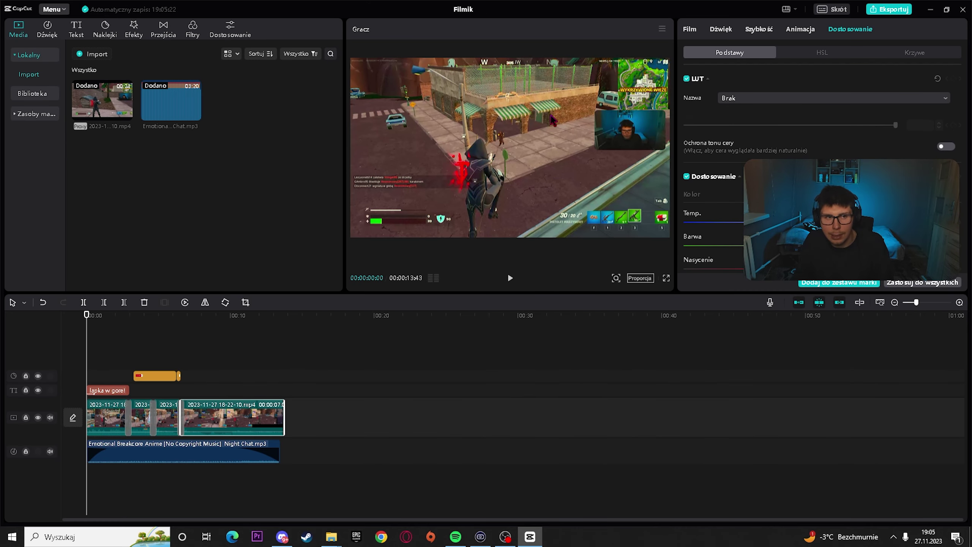
Step: Start the video export, keeping the resolution at 1080P and setting the bitrate option (Prędkość) to Wyższy
left_click(56, 12)
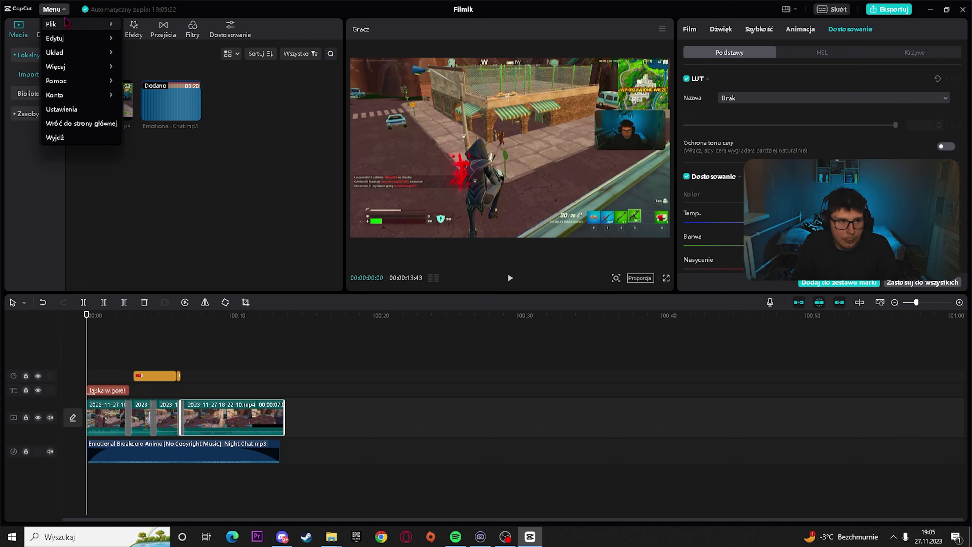
mouse_move(67, 23)
left_click(155, 57)
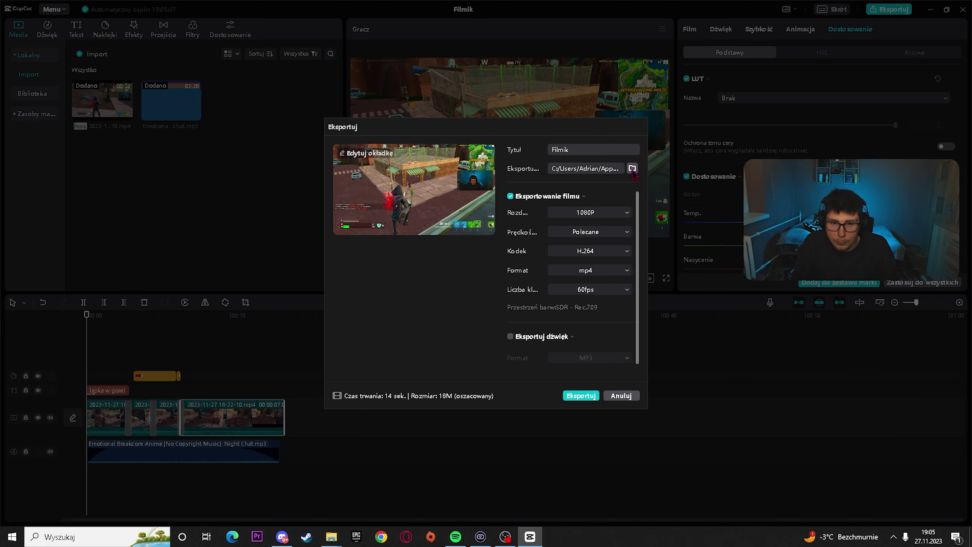
left_click(620, 214)
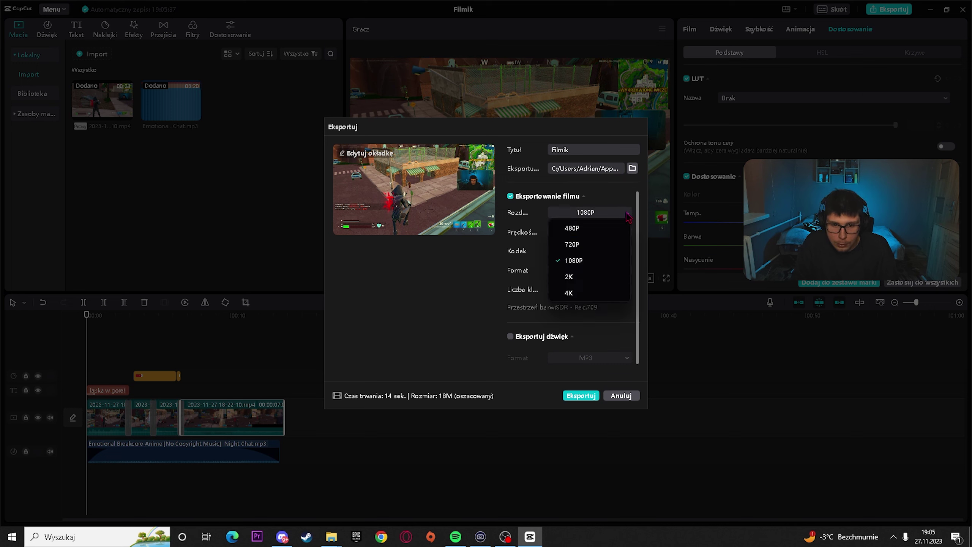
left_click(545, 261)
left_click(588, 233)
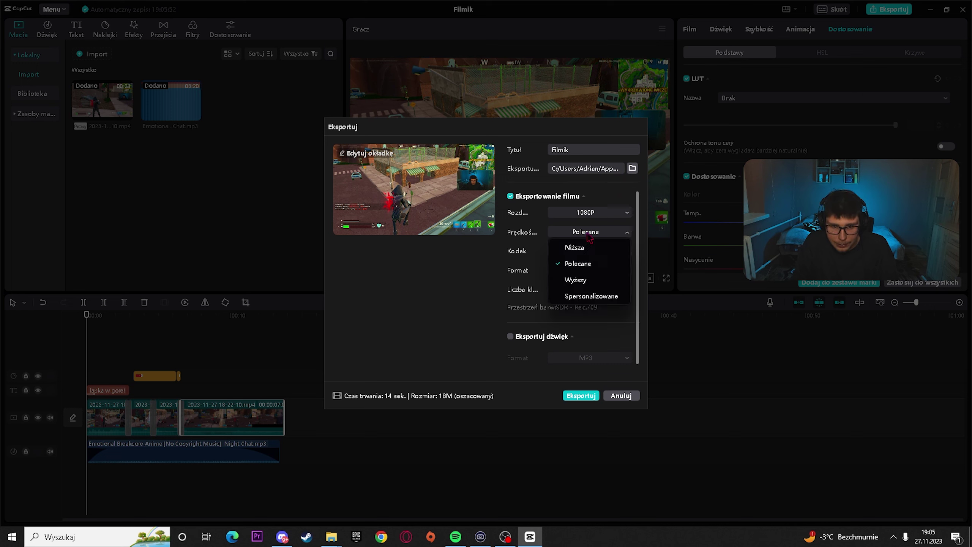
left_click(586, 283)
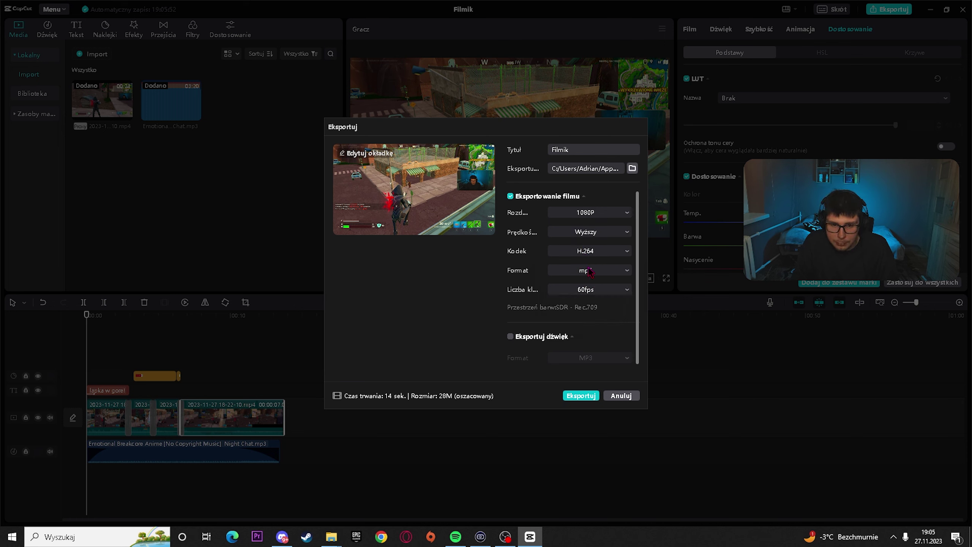
Step: Check the format and frame-rate options for the video export, keeping mp4 and 60fps
left_click(596, 273)
left_click(597, 276)
left_click(591, 290)
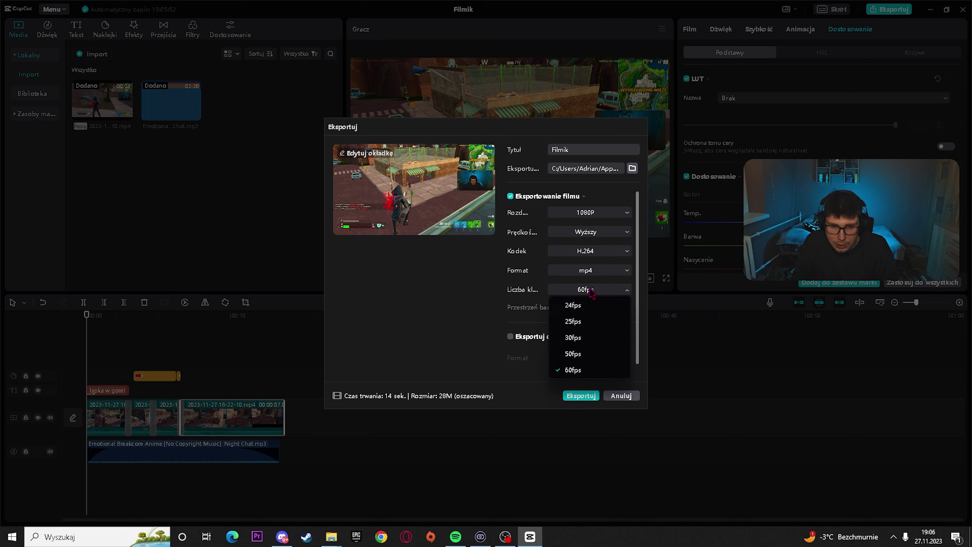
left_click(591, 292)
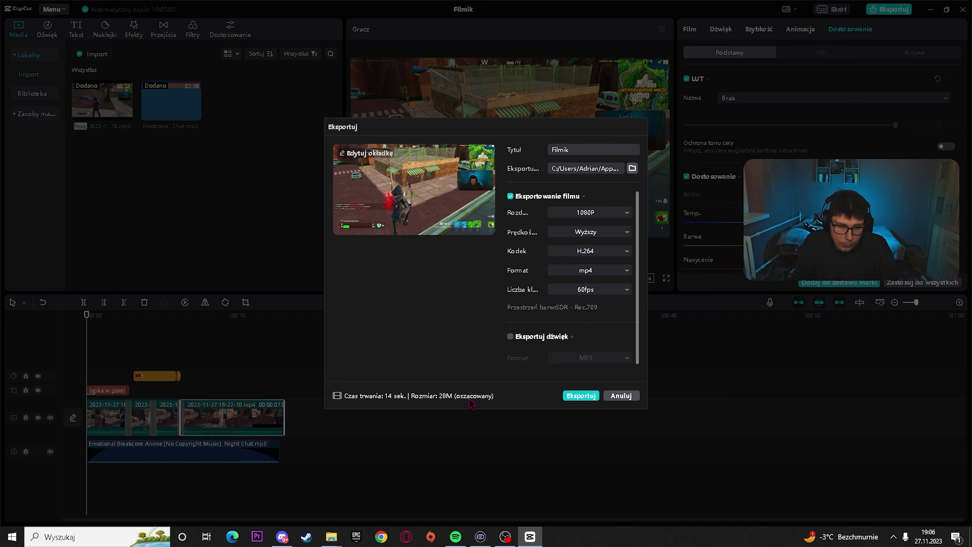
Step: Try the custom bitrate option (Spersonalizowane) for the export and return the setting to Wyższy
left_click(605, 233)
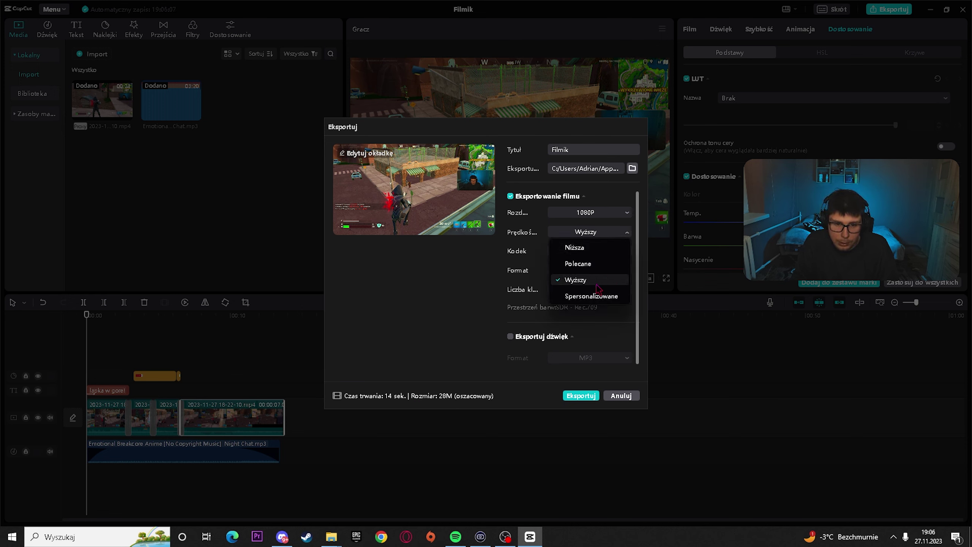
left_click(602, 293)
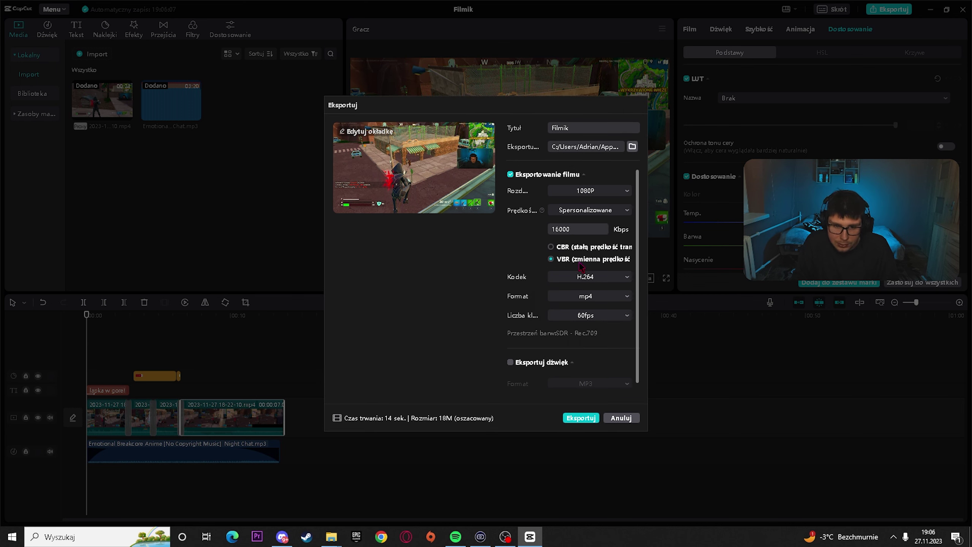
left_click(591, 213)
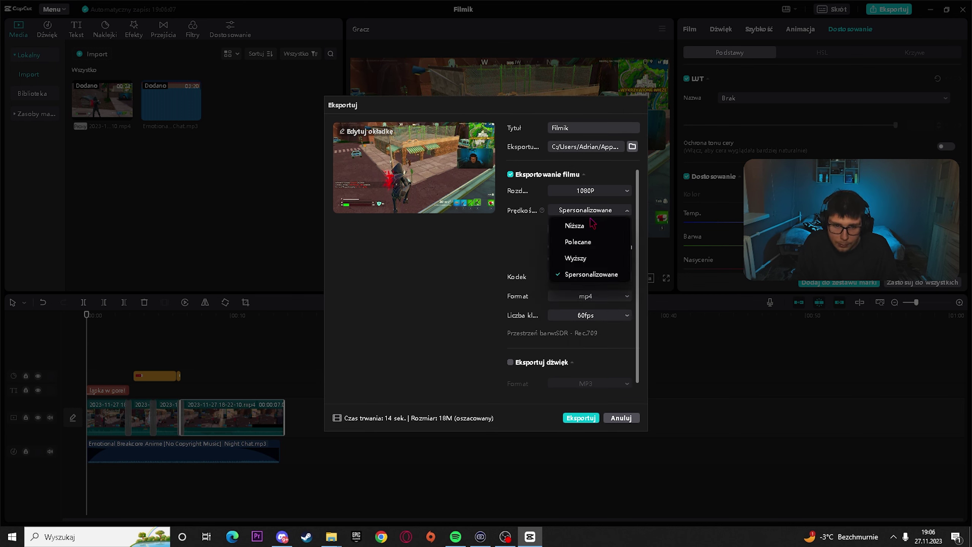
left_click(583, 259)
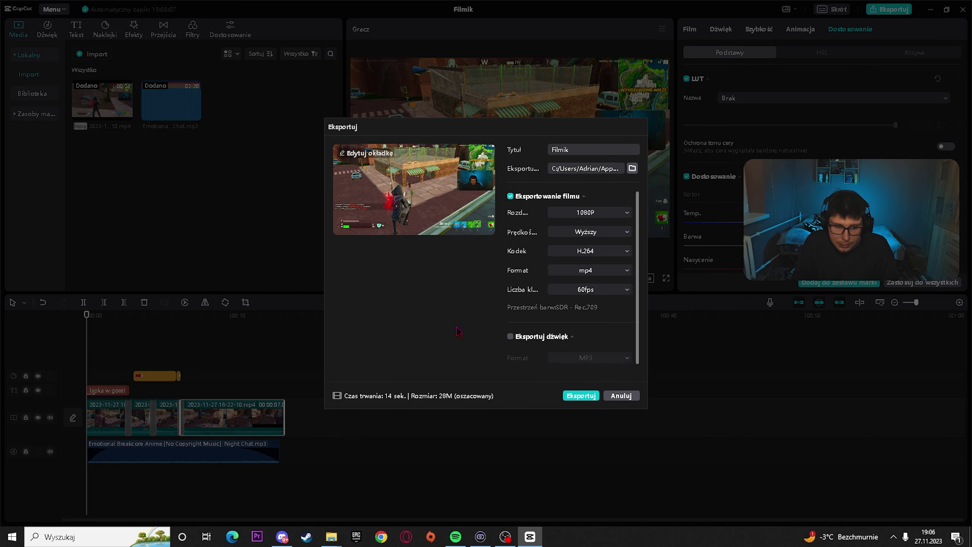
Step: Export the video to the computer as an H.264 mp4 at 1080P and 60fps with the Wyższy bitrate
left_click(578, 397)
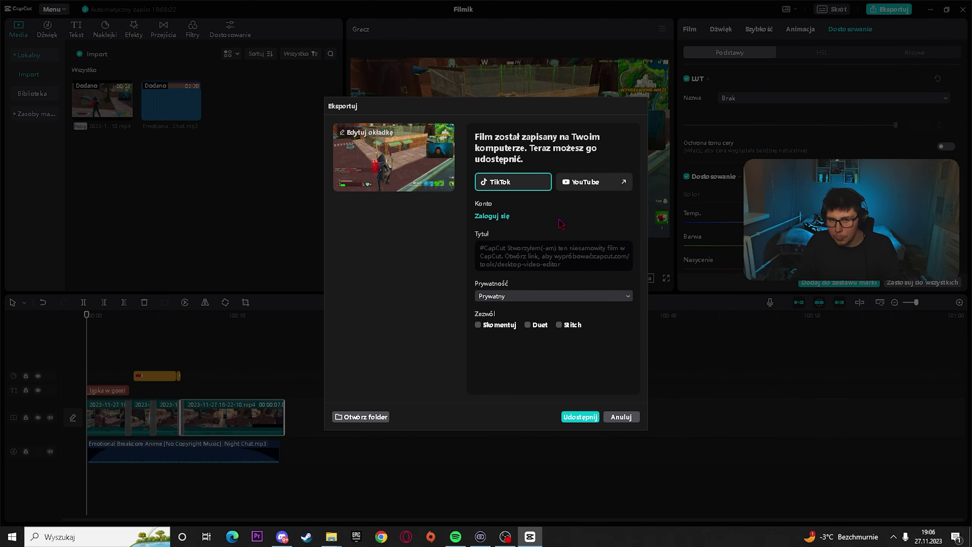